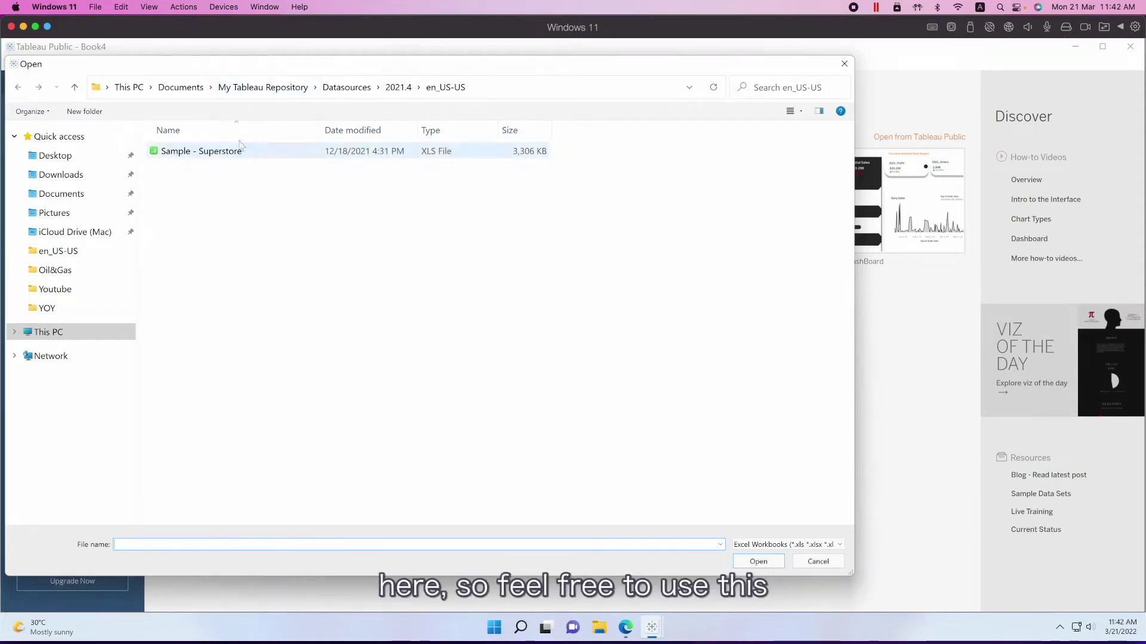
Open the Sample - Superstore Excel workbook from the Open dialog.
{"action": "double_click", "coordinate": [219, 153]}
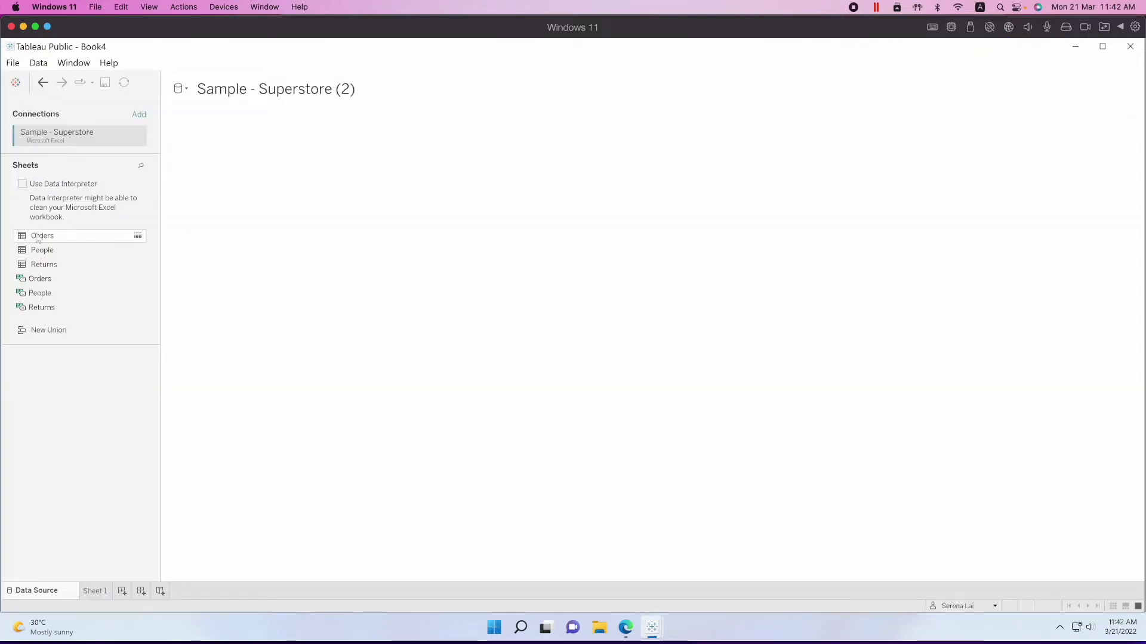
Add the Orders sheet to the canvas and scroll through its 9994-row preview.
{"action": "left_click_drag", "start_coordinate": [38, 237], "coordinate": [358, 227]}
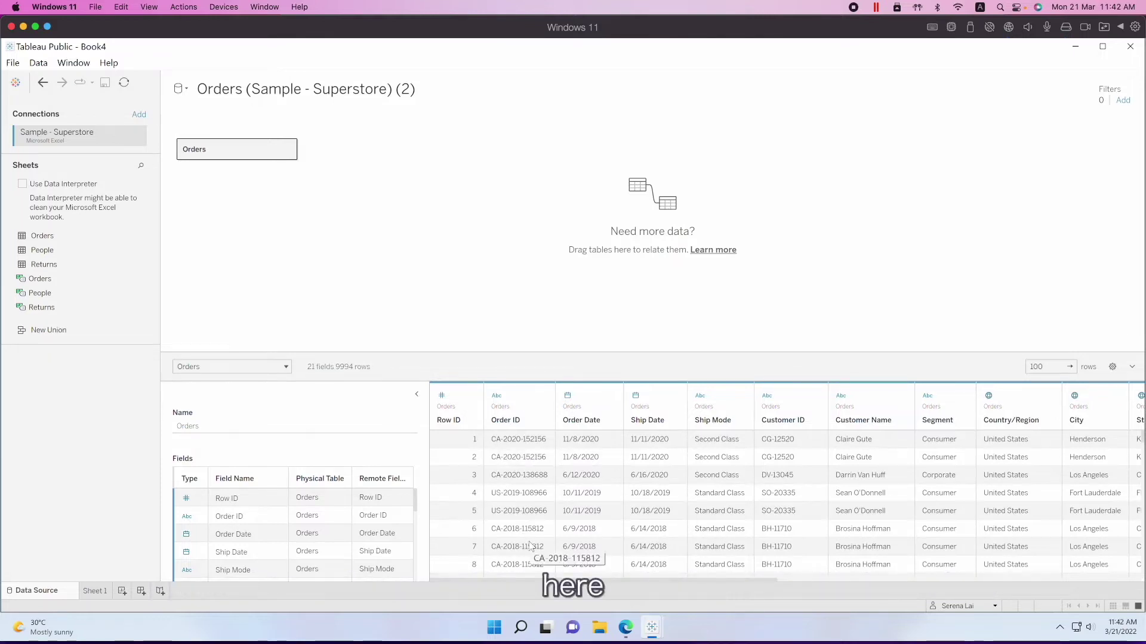
{"action": "scroll", "coordinate": [607, 509], "scroll_direction": "down", "scroll_amount": 20}
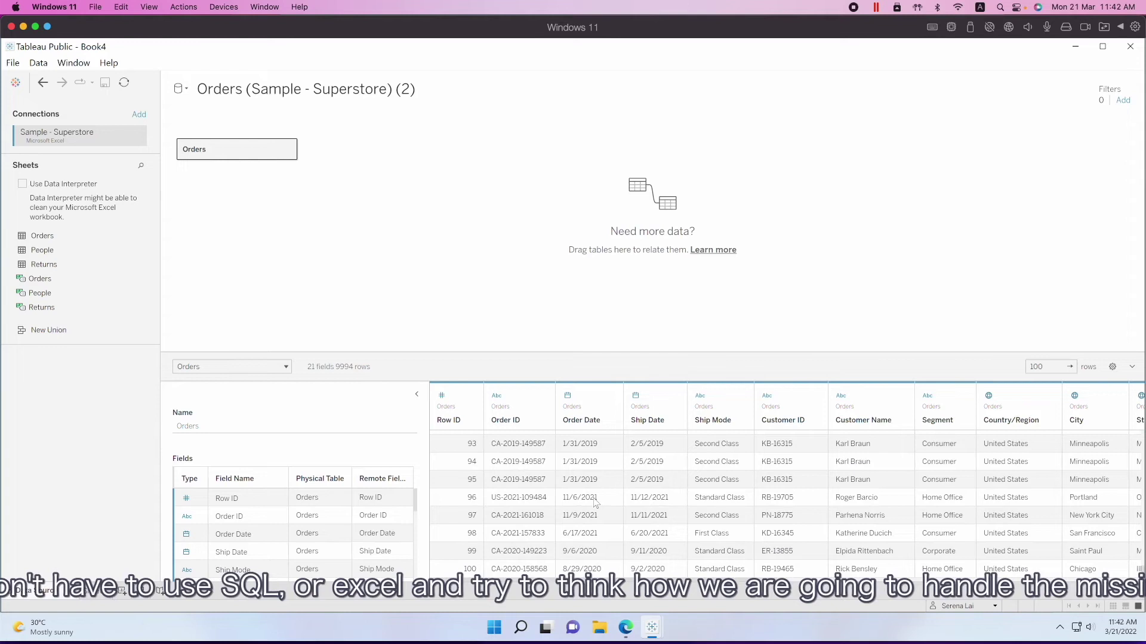
{"action": "scroll", "coordinate": [590, 504], "scroll_direction": "up", "scroll_amount": 20}
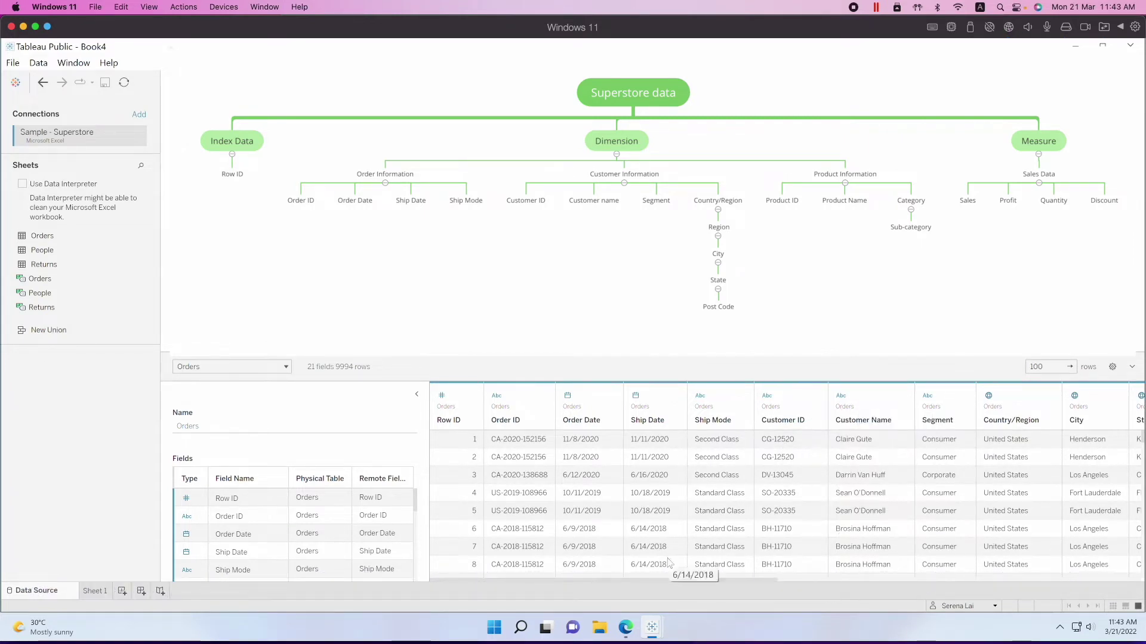
{"action": "scroll", "coordinate": [668, 562], "scroll_direction": "right", "scroll_amount": 10}
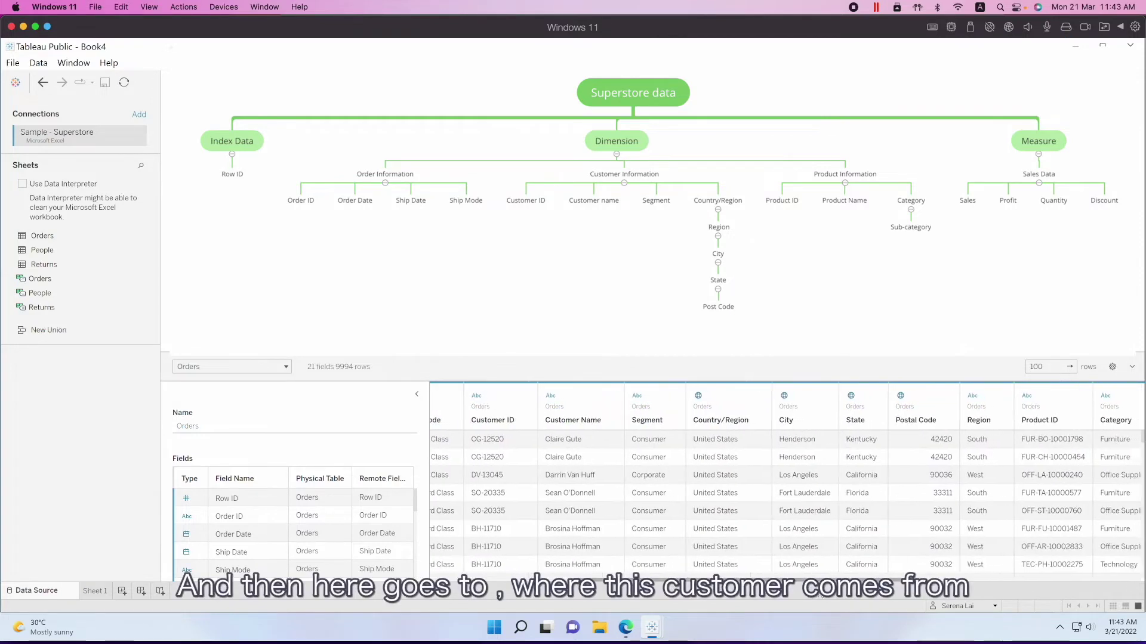
{"action": "scroll", "coordinate": [904, 599], "scroll_direction": "right", "scroll_amount": 4}
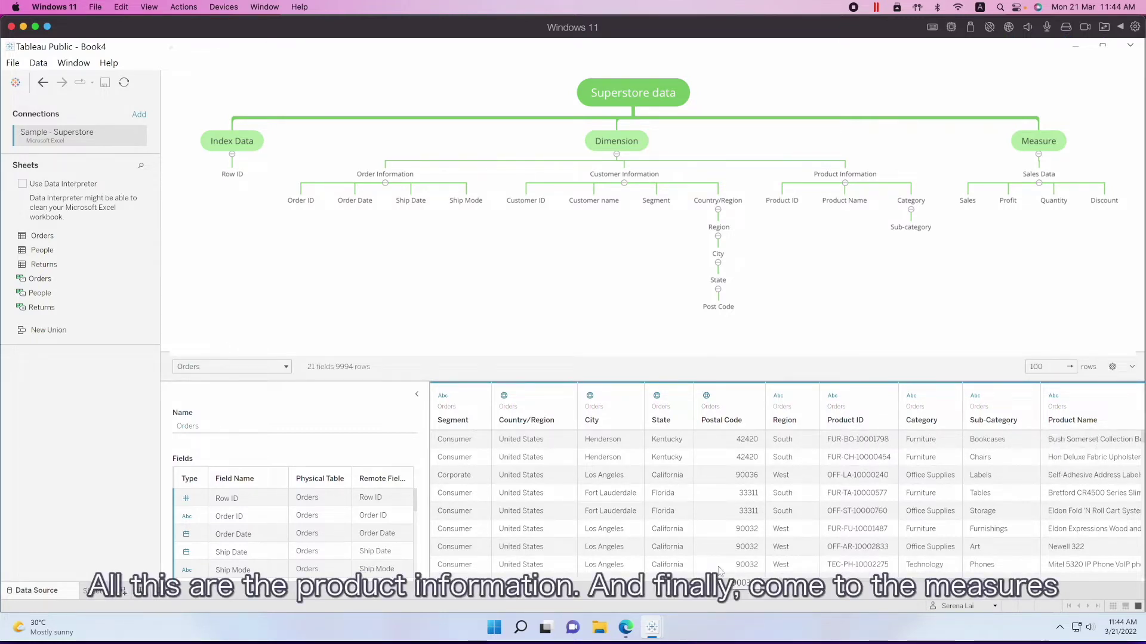
{"action": "scroll", "coordinate": [917, 597], "scroll_direction": "right", "scroll_amount": 10}
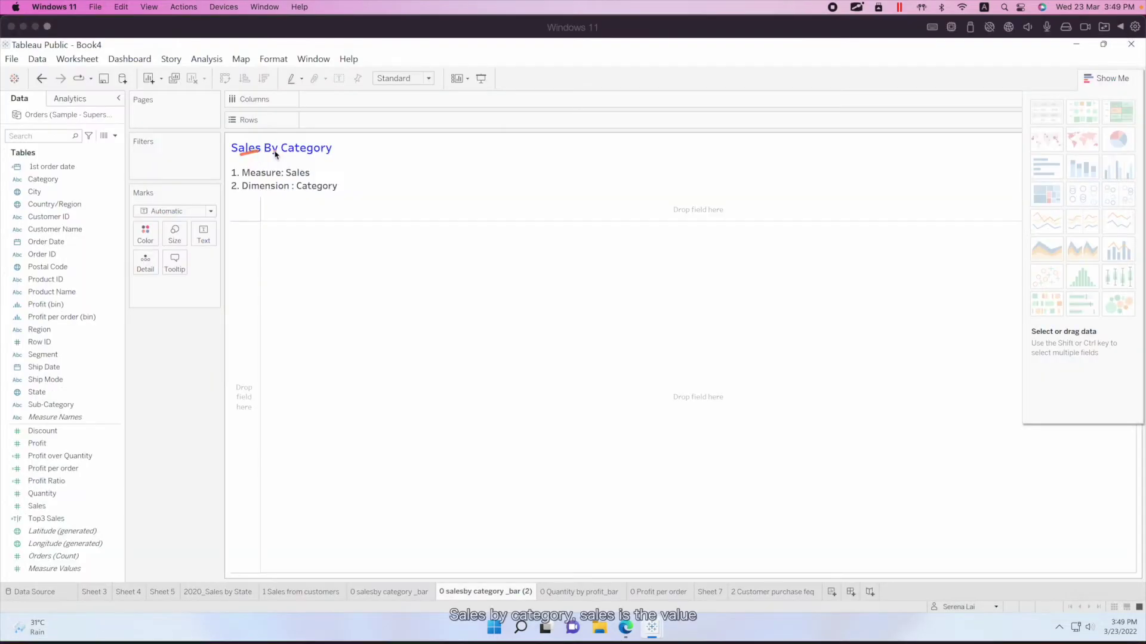
Put SUM(Sales) on Rows and Category on Columns to chart Furniture, Office Supplies and Technology.
{"action": "mouse_move", "coordinate": [278, 153]}
{"action": "left_mouse_down"}
{"action": "mouse_move", "coordinate": [345, 156]}
{"action": "mouse_move", "coordinate": [287, 168]}
{"action": "mouse_move", "coordinate": [382, 186]}
{"action": "mouse_move", "coordinate": [391, 159]}
{"action": "mouse_move", "coordinate": [454, 204]}
{"action": "left_mouse_up"}
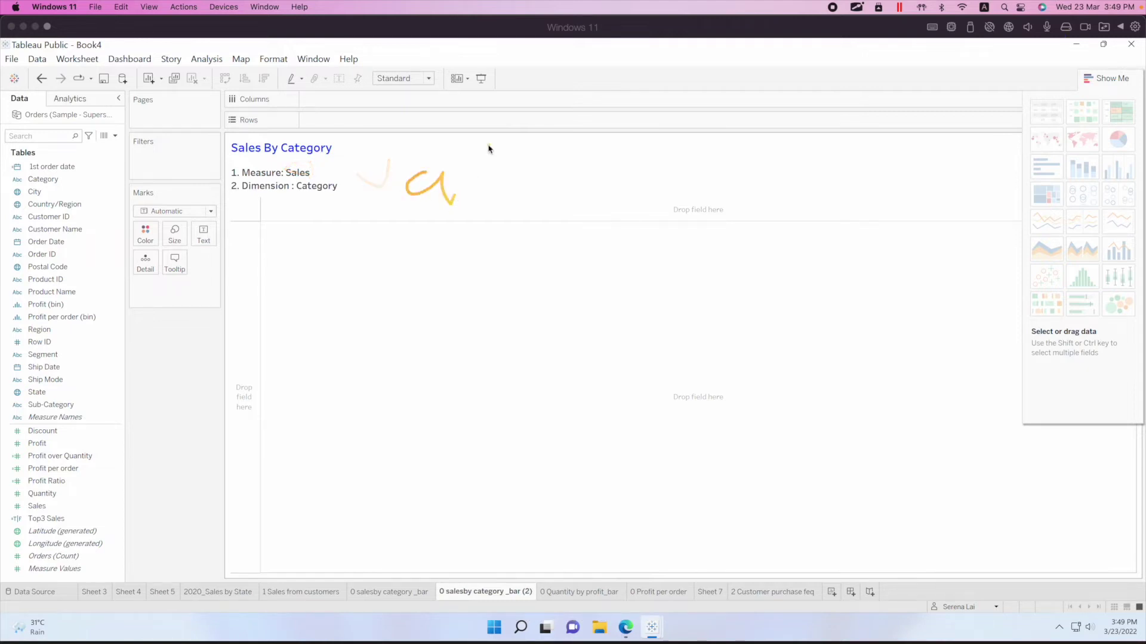
{"action": "left_click_drag", "start_coordinate": [488, 148], "coordinate": [490, 203]}
{"action": "mouse_move", "coordinate": [519, 180]}
{"action": "left_mouse_down"}
{"action": "mouse_move", "coordinate": [523, 190]}
{"action": "mouse_move", "coordinate": [591, 185]}
{"action": "mouse_move", "coordinate": [637, 227]}
{"action": "mouse_move", "coordinate": [683, 228]}
{"action": "left_mouse_up"}
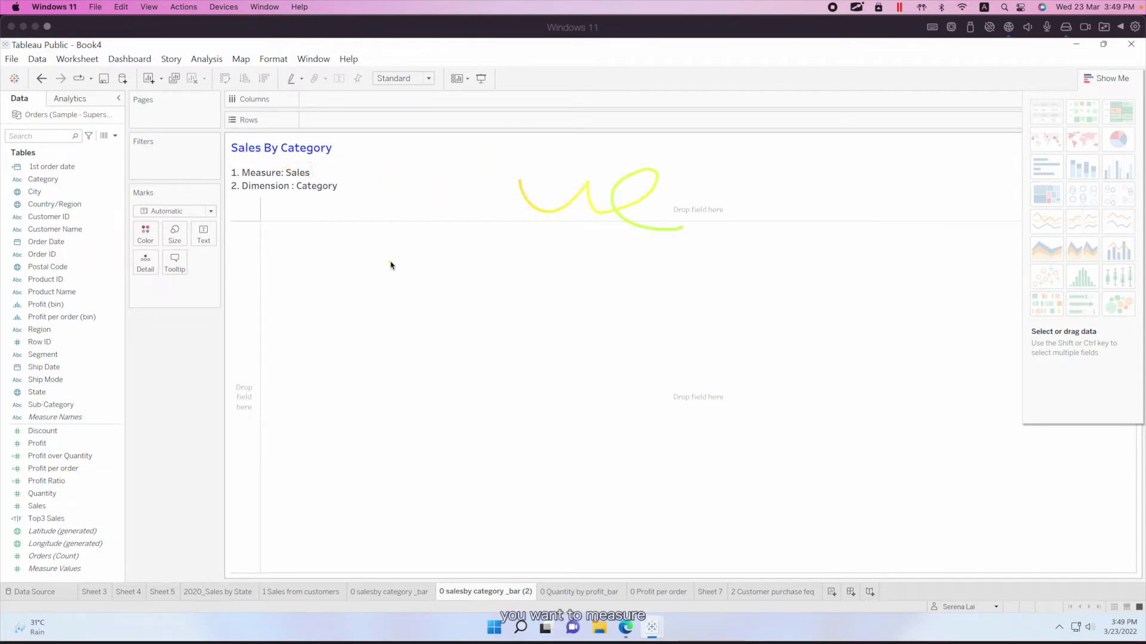
{"action": "left_click_drag", "start_coordinate": [255, 178], "coordinate": [314, 179]}
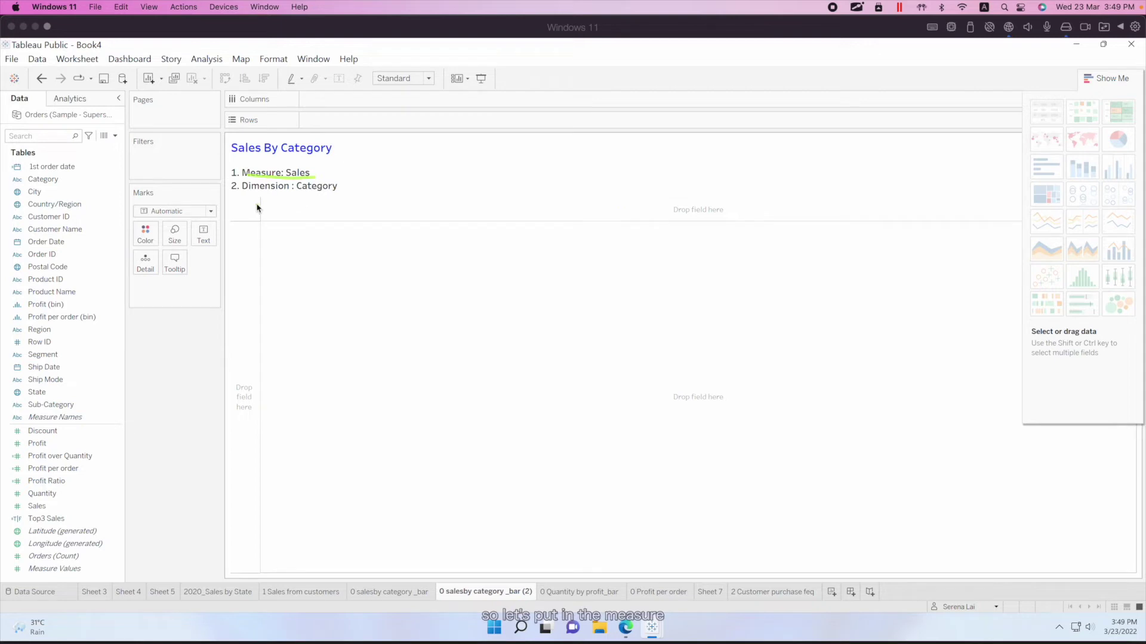
{"action": "left_click_drag", "start_coordinate": [235, 190], "coordinate": [345, 196]}
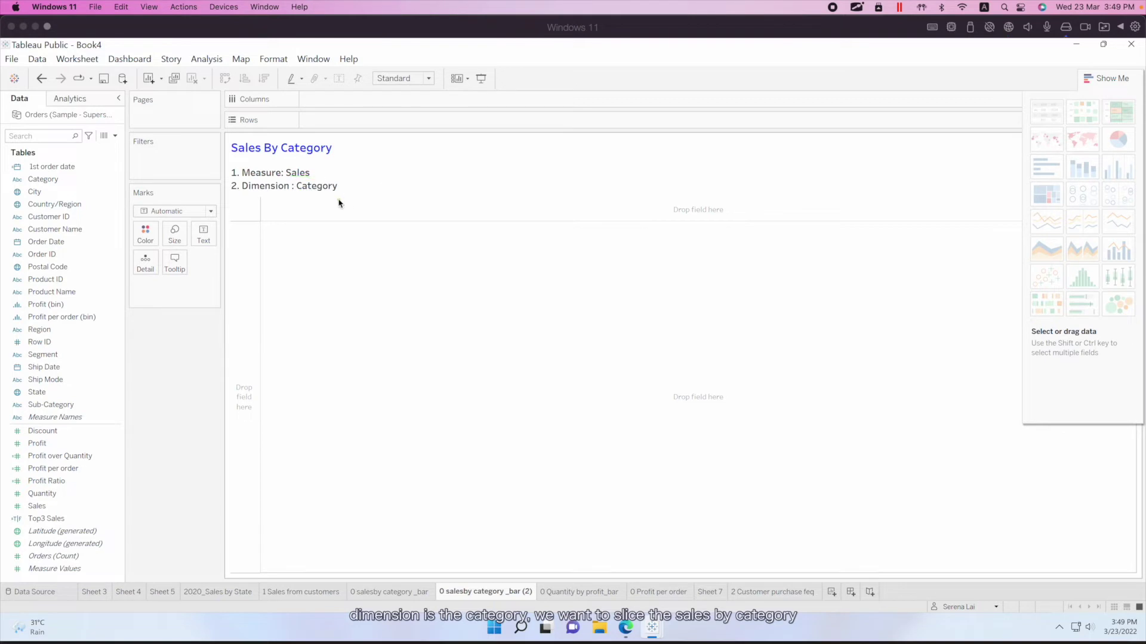
{"action": "left_click", "coordinate": [334, 203]}
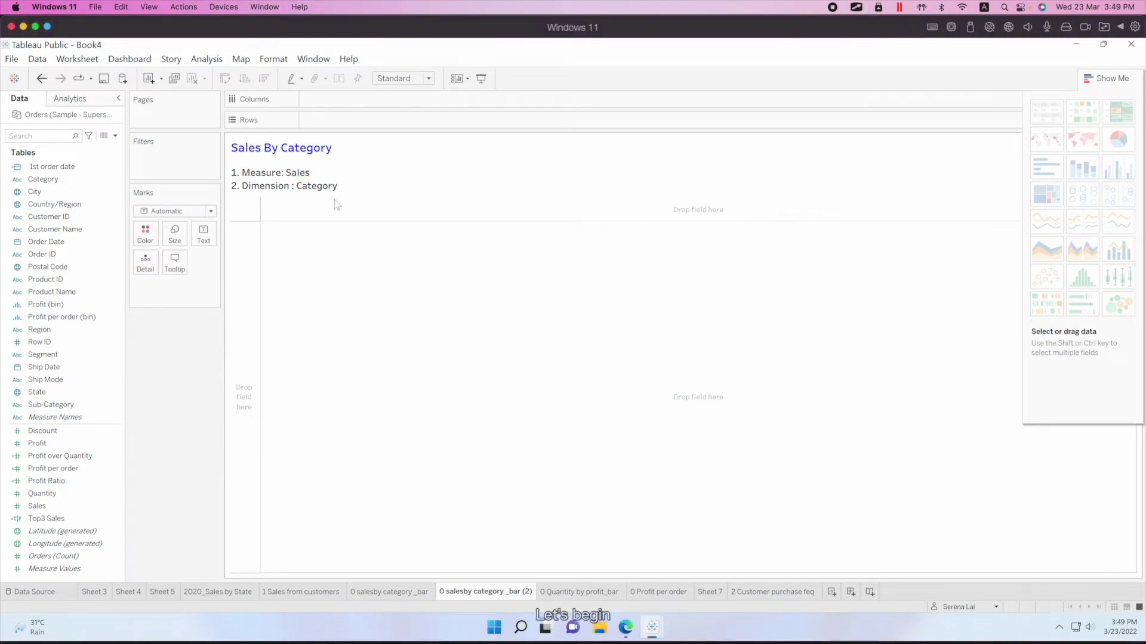
{"action": "left_click_drag", "start_coordinate": [37, 506], "coordinate": [338, 122]}
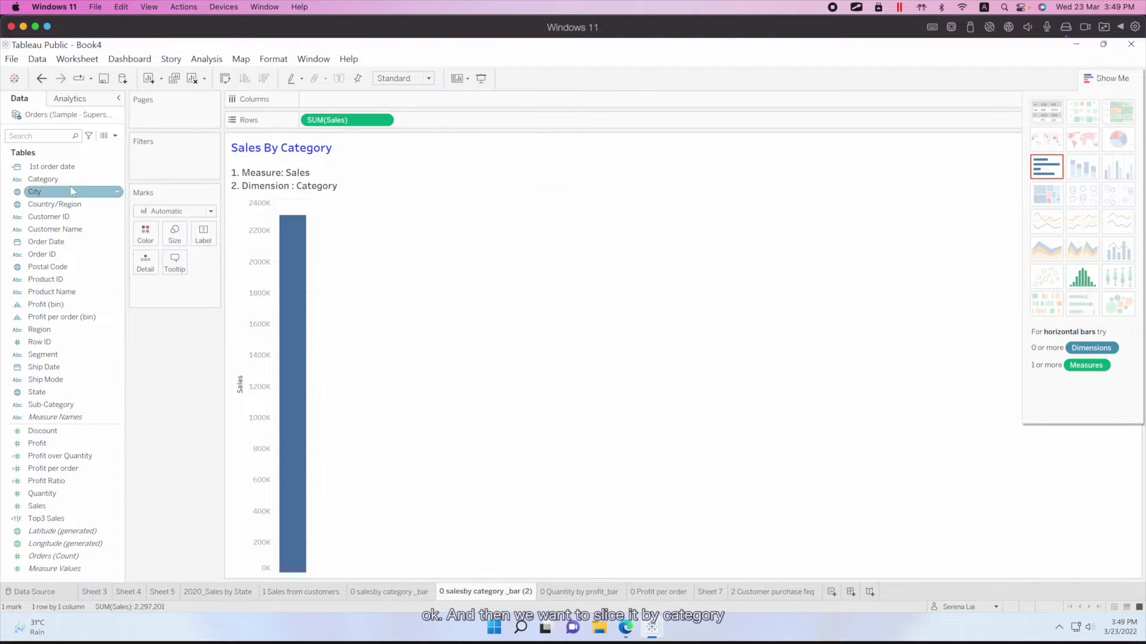
{"action": "left_click_drag", "start_coordinate": [43, 179], "coordinate": [325, 101]}
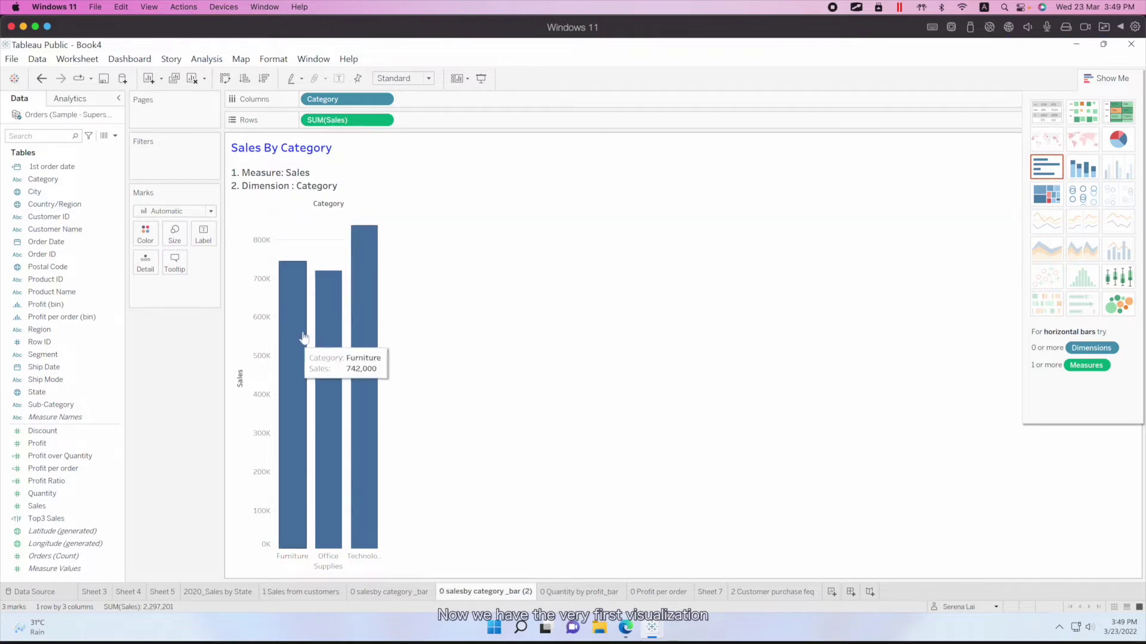
Switch to the 0 Quantity by profit_bar sheet with its Profit (bin) histogram.
{"action": "left_click", "coordinate": [582, 592]}
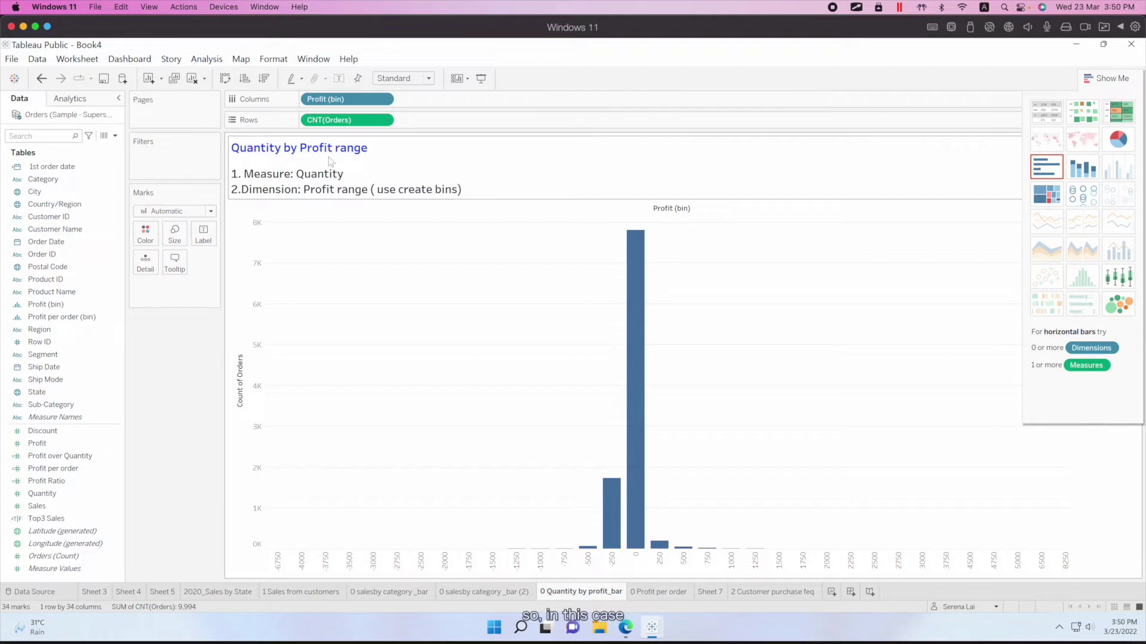
{"action": "key", "text": "ctrl+shift+a"}
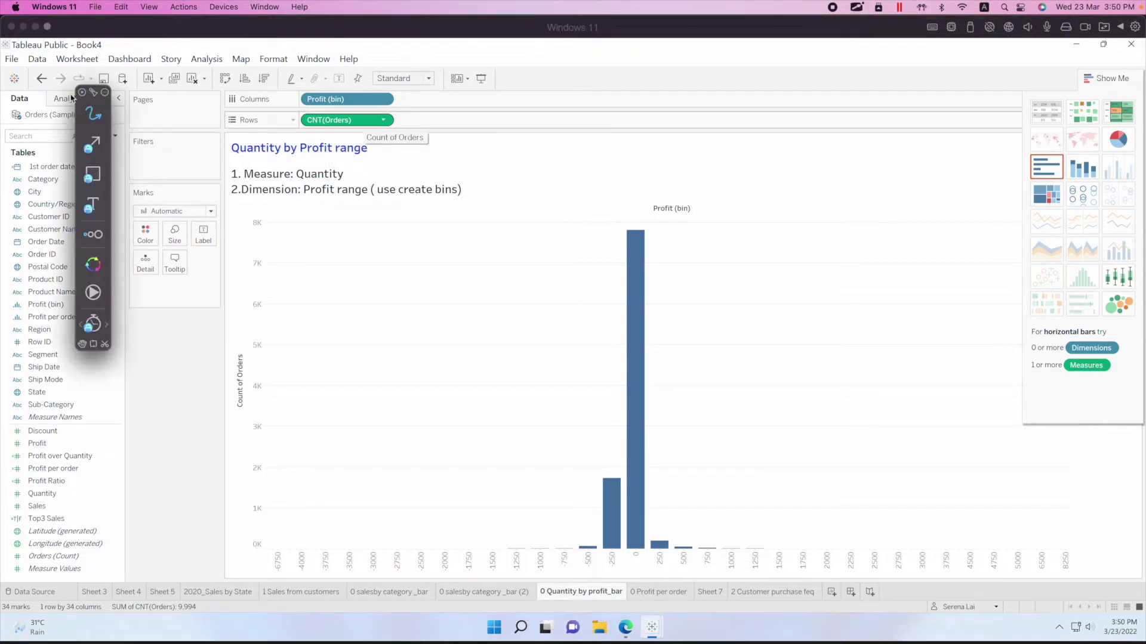
{"action": "left_click", "coordinate": [80, 92]}
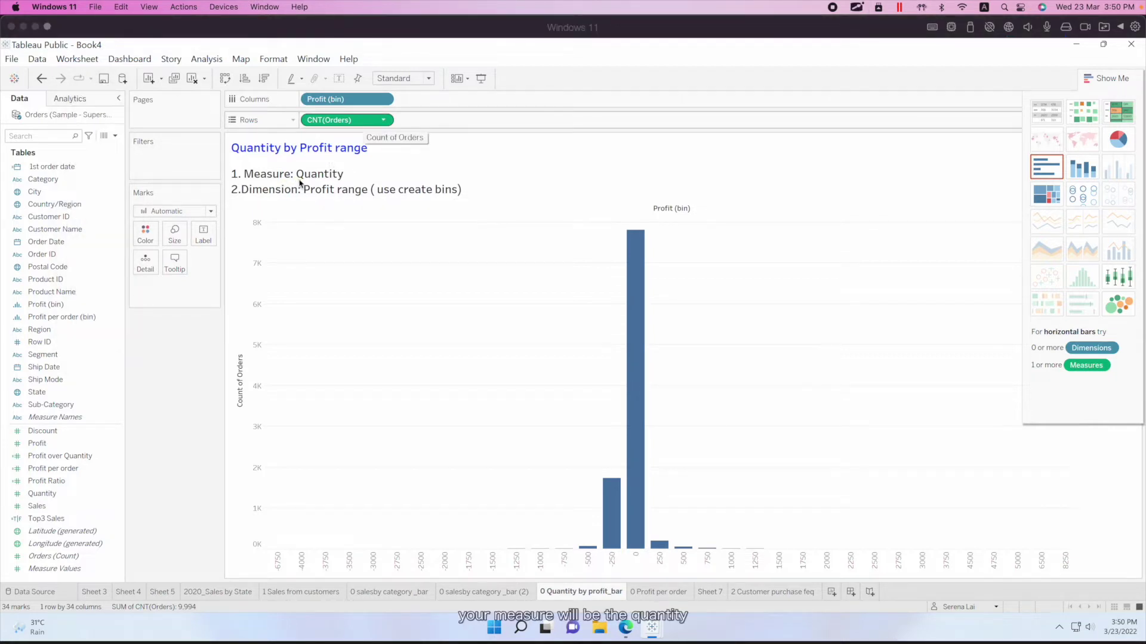
{"action": "mouse_move", "coordinate": [300, 183]}
{"action": "left_mouse_down"}
{"action": "mouse_move", "coordinate": [352, 183]}
{"action": "mouse_move", "coordinate": [269, 164]}
{"action": "mouse_move", "coordinate": [355, 179]}
{"action": "mouse_move", "coordinate": [314, 183]}
{"action": "mouse_move", "coordinate": [306, 170]}
{"action": "mouse_move", "coordinate": [345, 179]}
{"action": "left_mouse_up"}
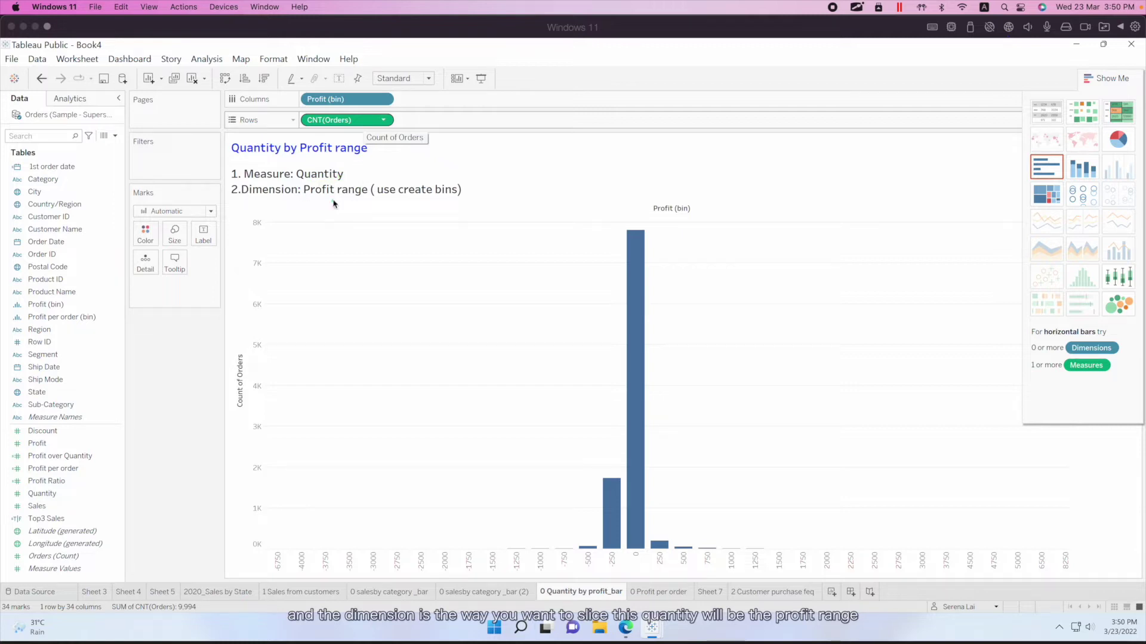
Select the Profit field in the Data pane.
{"action": "left_click_drag", "start_coordinate": [304, 197], "coordinate": [438, 203]}
{"action": "left_click_drag", "start_coordinate": [308, 202], "coordinate": [468, 201]}
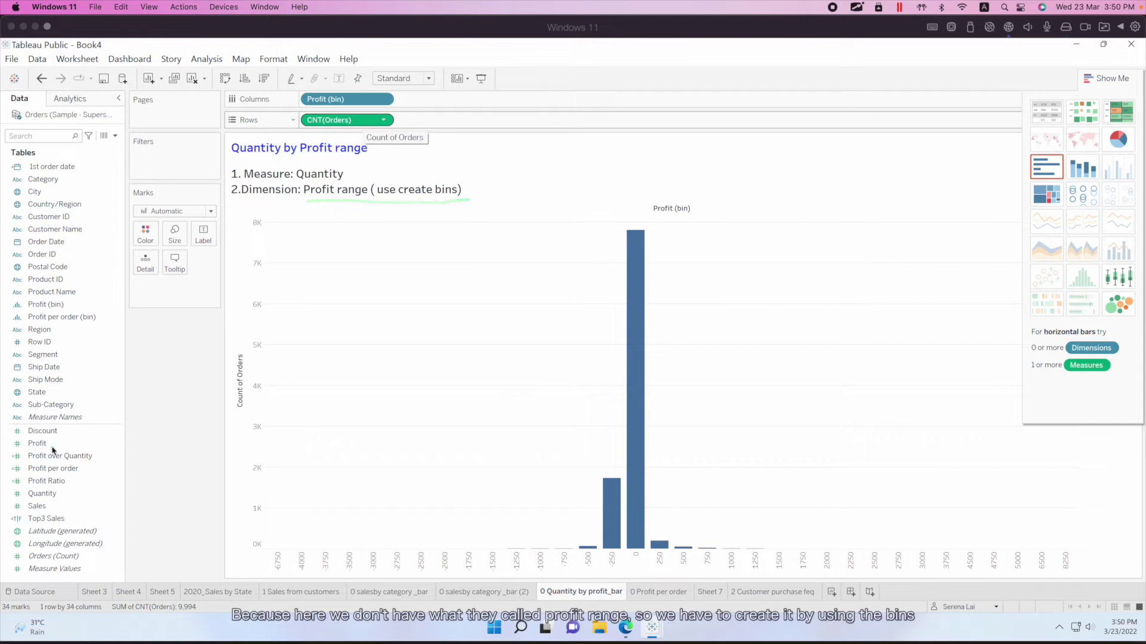
{"action": "mouse_move", "coordinate": [55, 448]}
{"action": "left_mouse_down"}
{"action": "mouse_move", "coordinate": [21, 449]}
{"action": "mouse_move", "coordinate": [8, 429]}
{"action": "mouse_move", "coordinate": [51, 446]}
{"action": "left_mouse_up"}
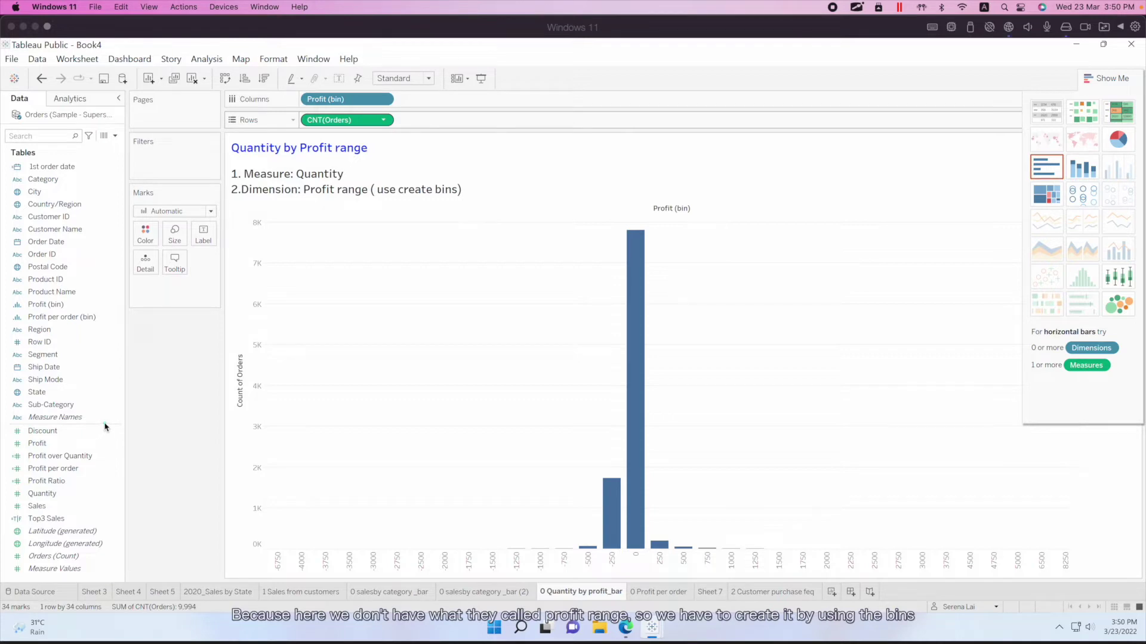
{"action": "left_click", "coordinate": [131, 411]}
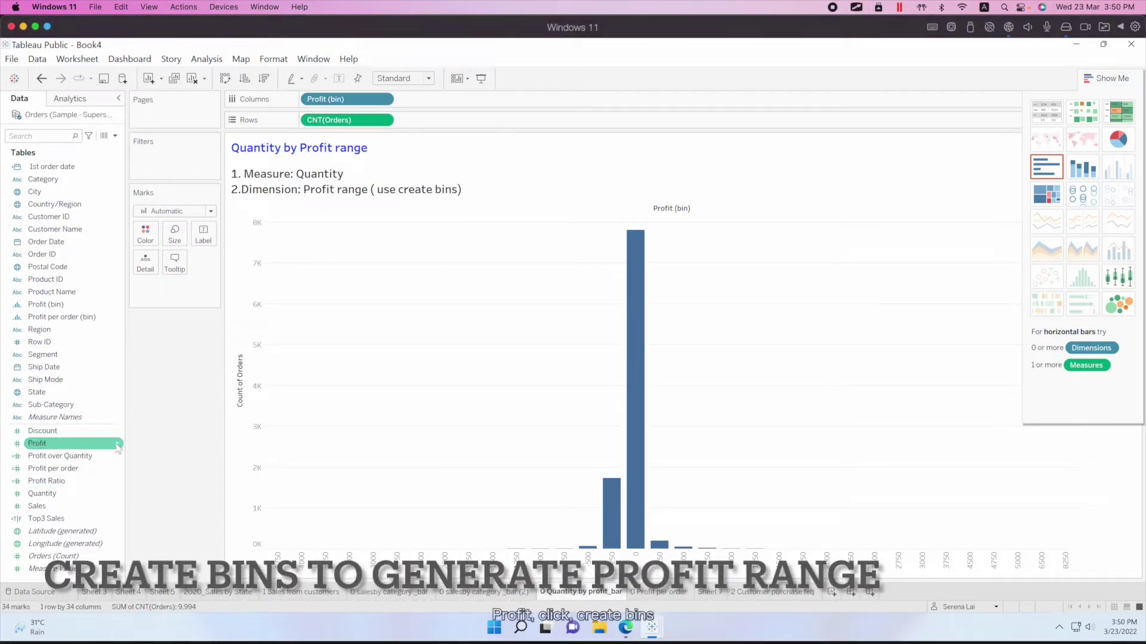
{"action": "left_click", "coordinate": [117, 447]}
Create a Profit (bin) 2 field from Profit with a bin size of 500.
{"action": "left_click", "coordinate": [118, 445]}
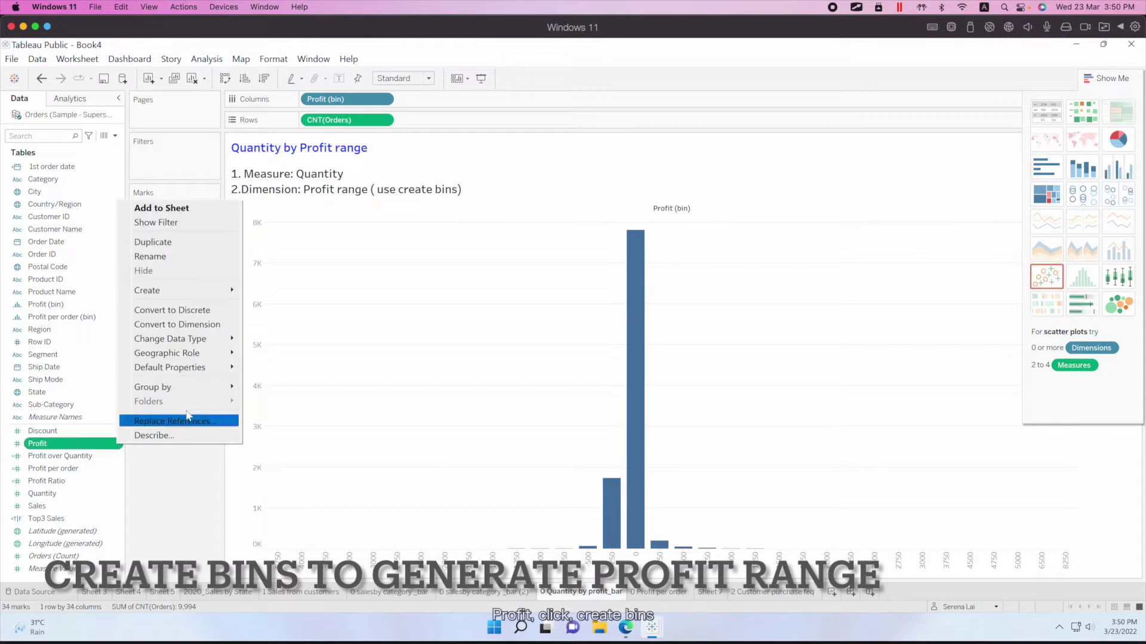
{"action": "mouse_move", "coordinate": [196, 290]}
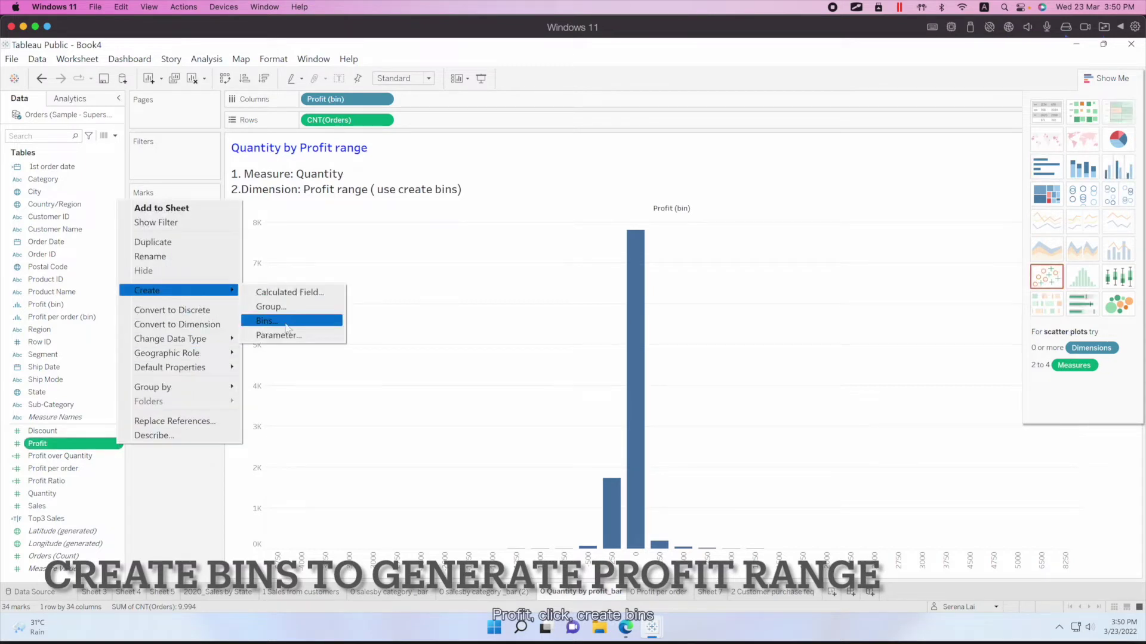
{"action": "left_click", "coordinate": [303, 320]}
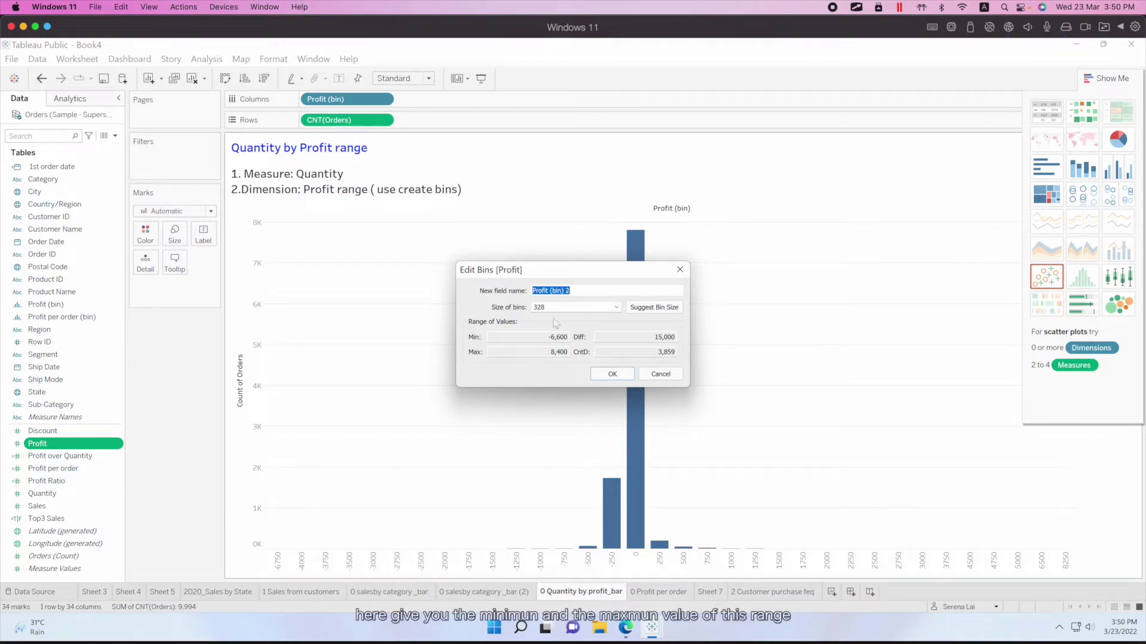
{"action": "left_click", "coordinate": [569, 308]}
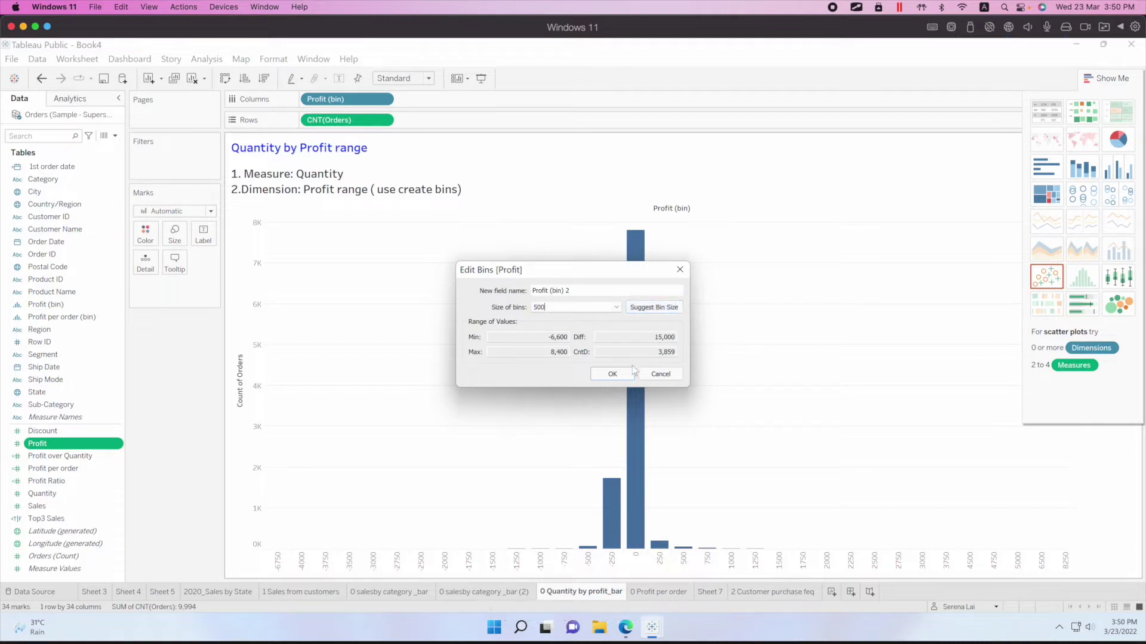
{"action": "left_click", "coordinate": [613, 374]}
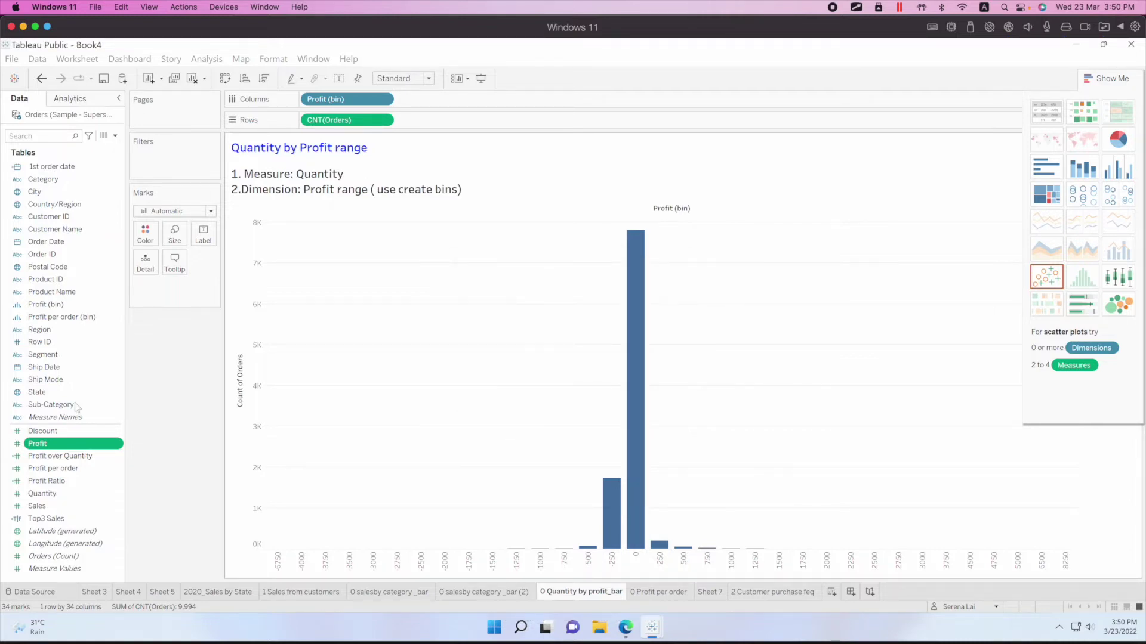
Clear the sheet and chart Quantity on Rows split by Profit (bin) 2 on Columns.
{"action": "left_click", "coordinate": [192, 79]}
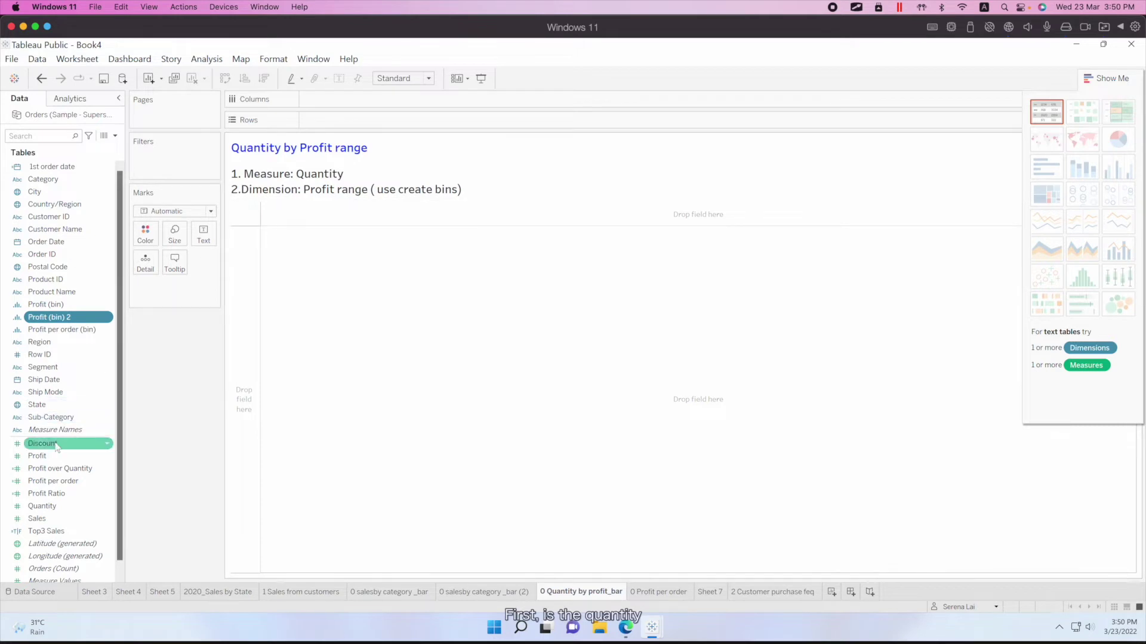
{"action": "left_click_drag", "start_coordinate": [70, 507], "coordinate": [382, 131]}
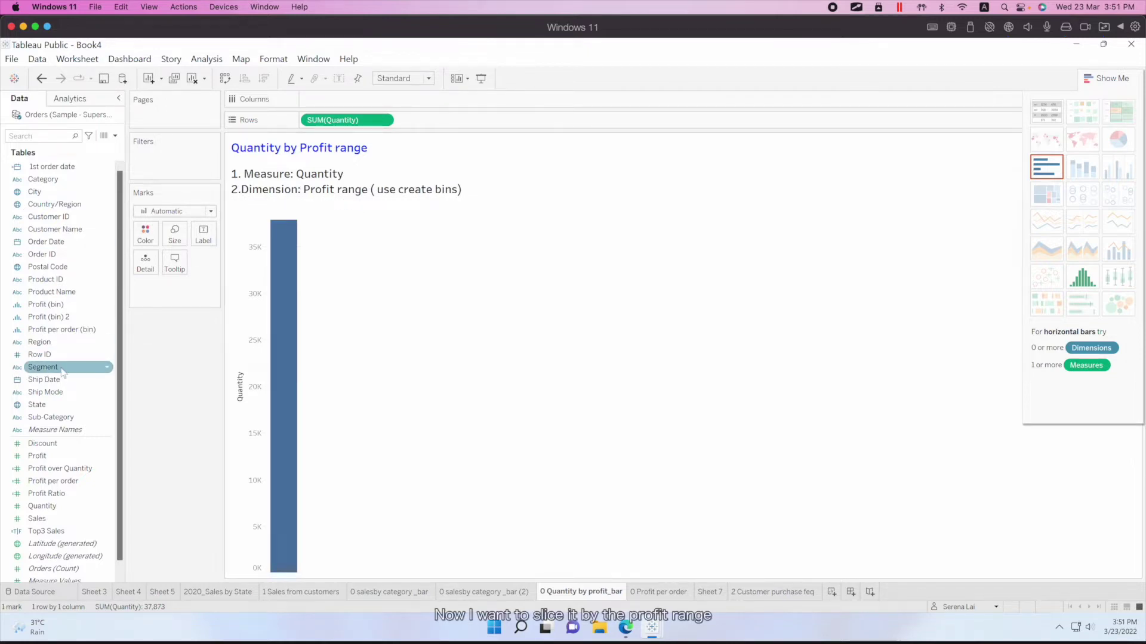
{"action": "left_click_drag", "start_coordinate": [70, 316], "coordinate": [364, 100]}
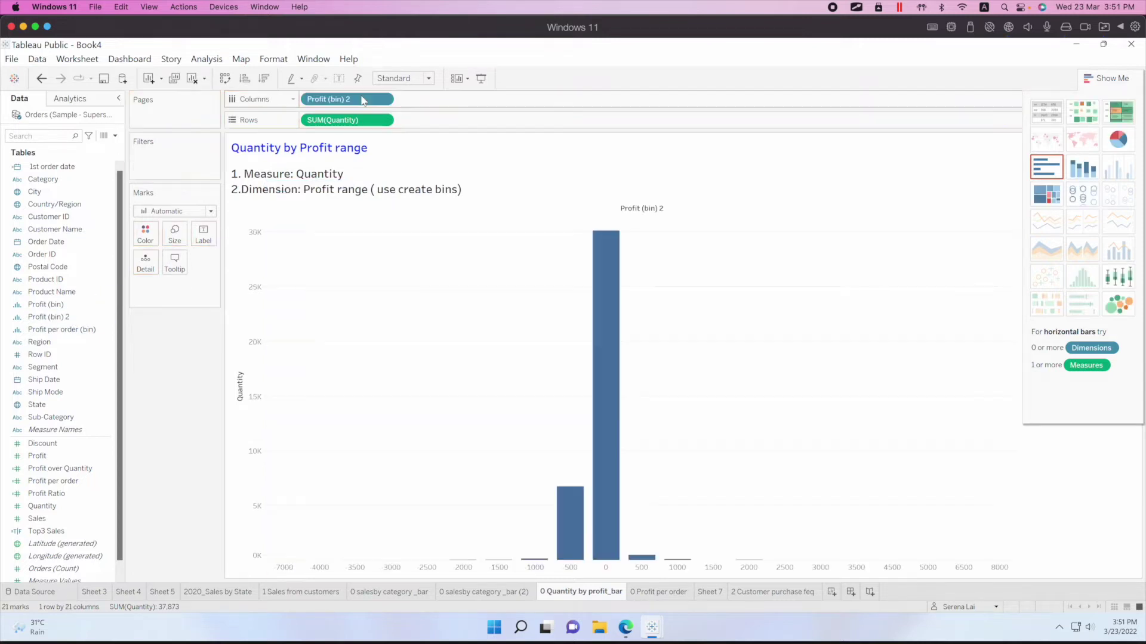
{"action": "mouse_move", "coordinate": [601, 349]}
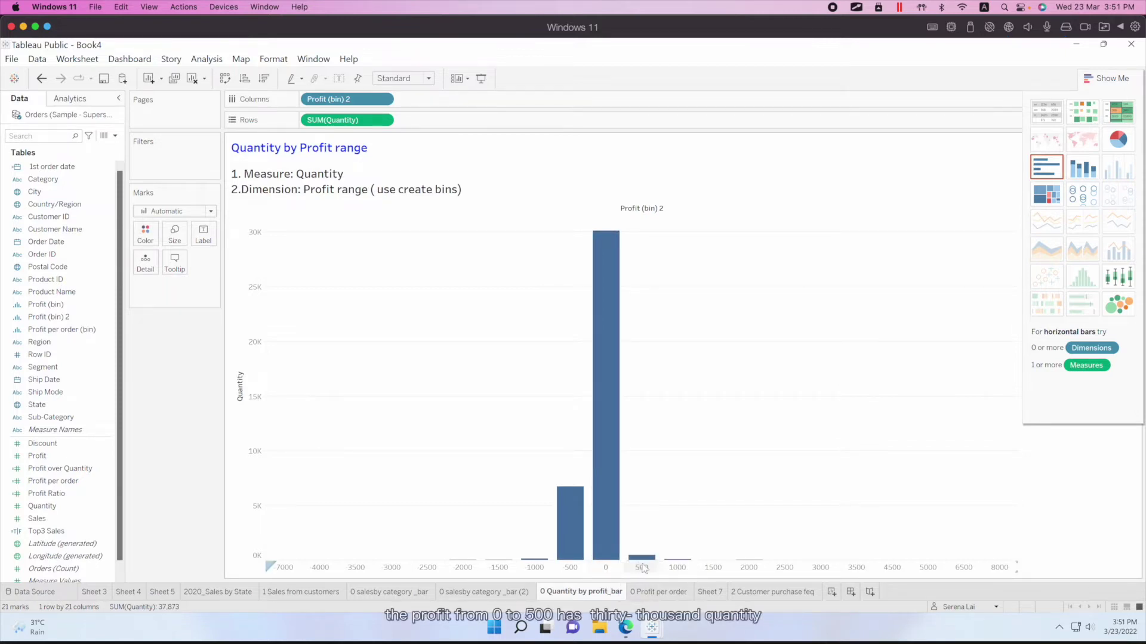
{"action": "mouse_move", "coordinate": [606, 525]}
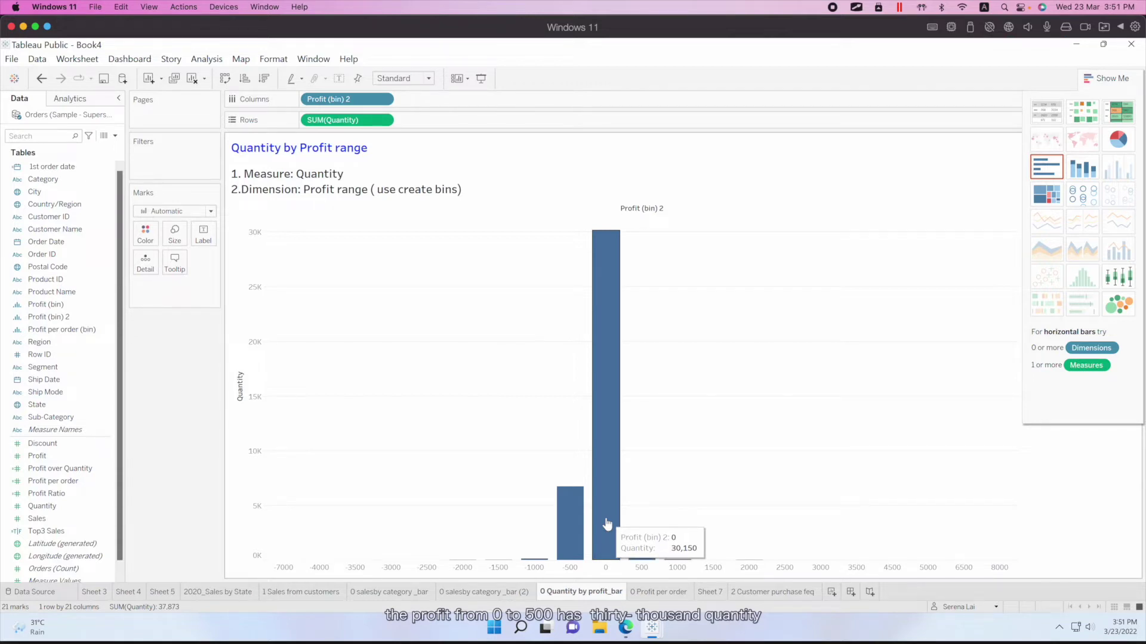
{"action": "mouse_move", "coordinate": [573, 543]}
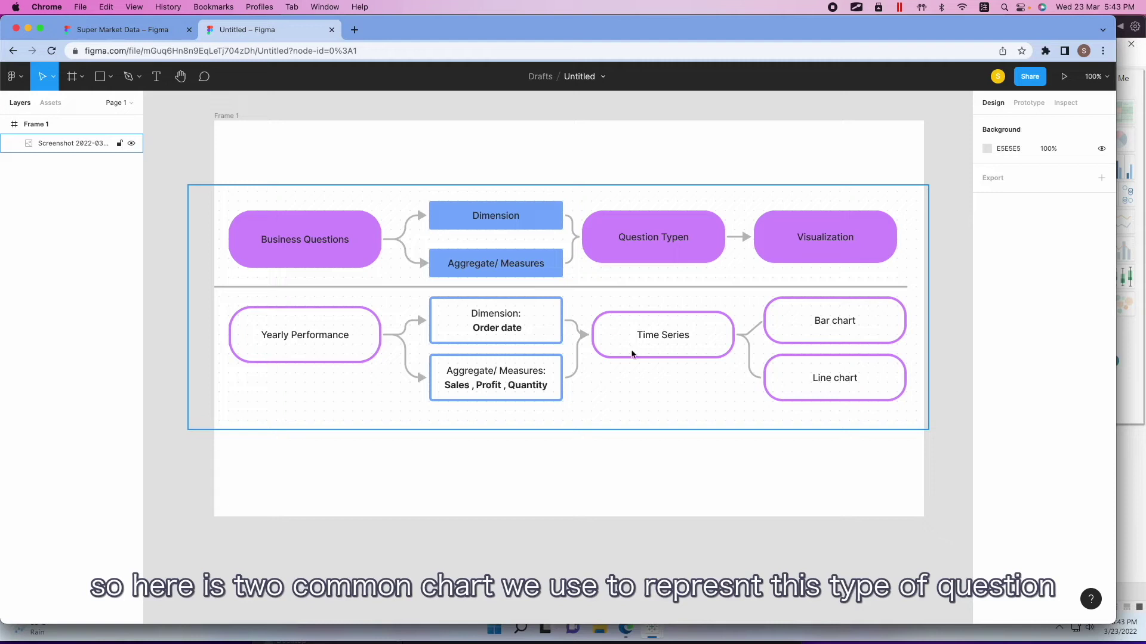
Deselect the frame on the Yearly Performance diagram in Figma.
{"action": "key", "text": "Escape"}
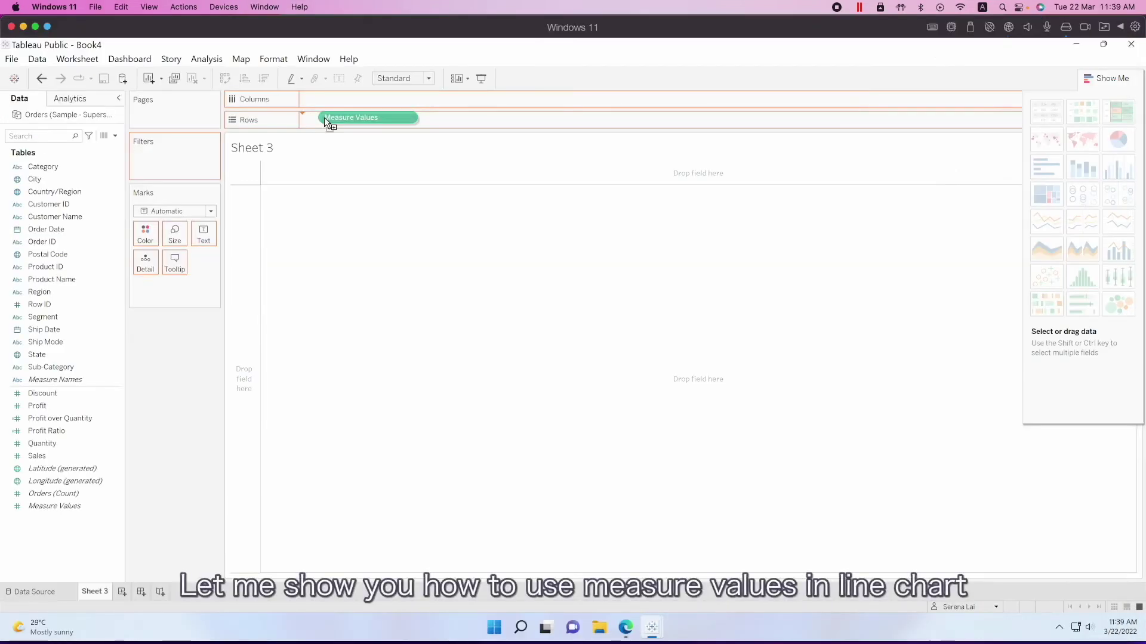
Chart Measure Values minus Profit over Quantity, Discount and order count, by YEAR(Order Date).
{"action": "left_click_drag", "start_coordinate": [324, 118], "coordinate": [325, 120]}
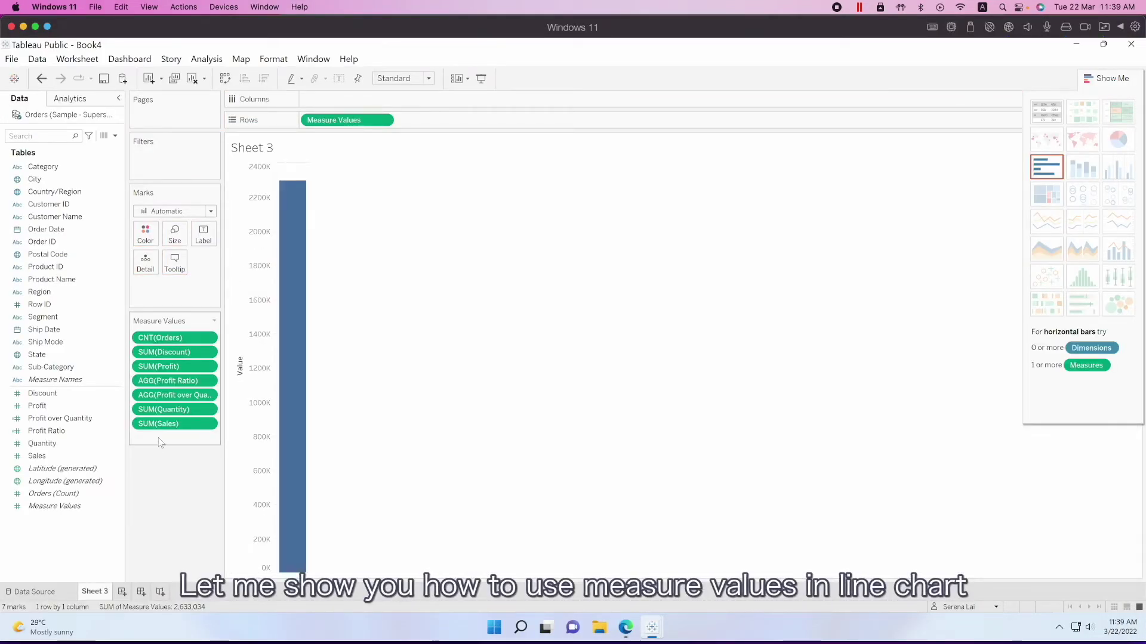
{"action": "left_click_drag", "start_coordinate": [166, 394], "coordinate": [187, 539]}
{"action": "left_click_drag", "start_coordinate": [173, 359], "coordinate": [185, 468]}
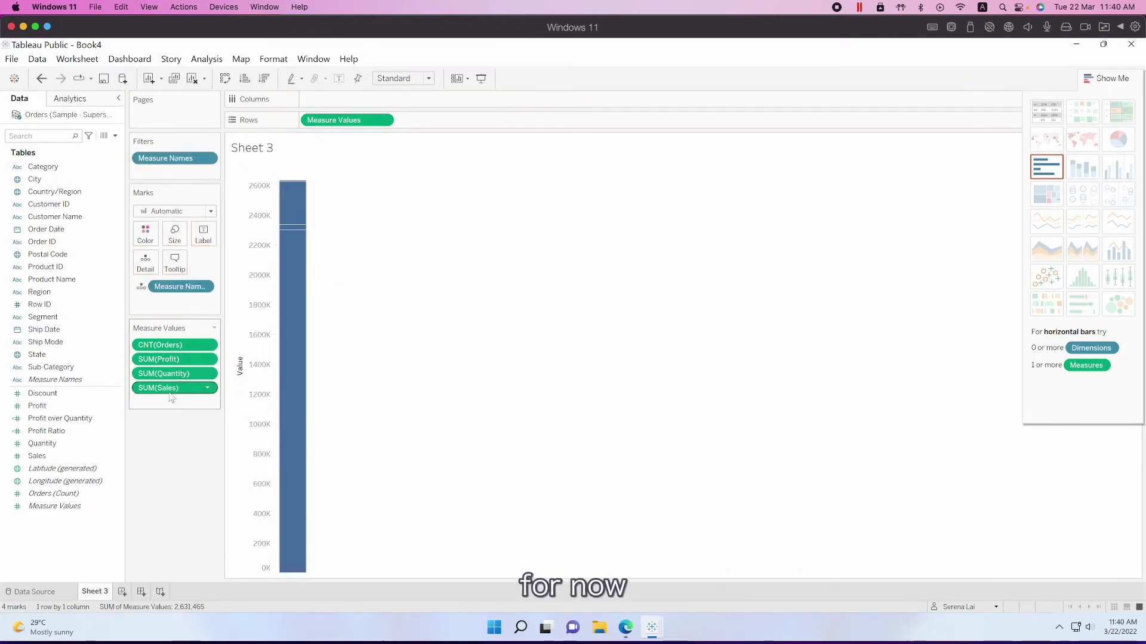
{"action": "left_click_drag", "start_coordinate": [176, 350], "coordinate": [119, 385]}
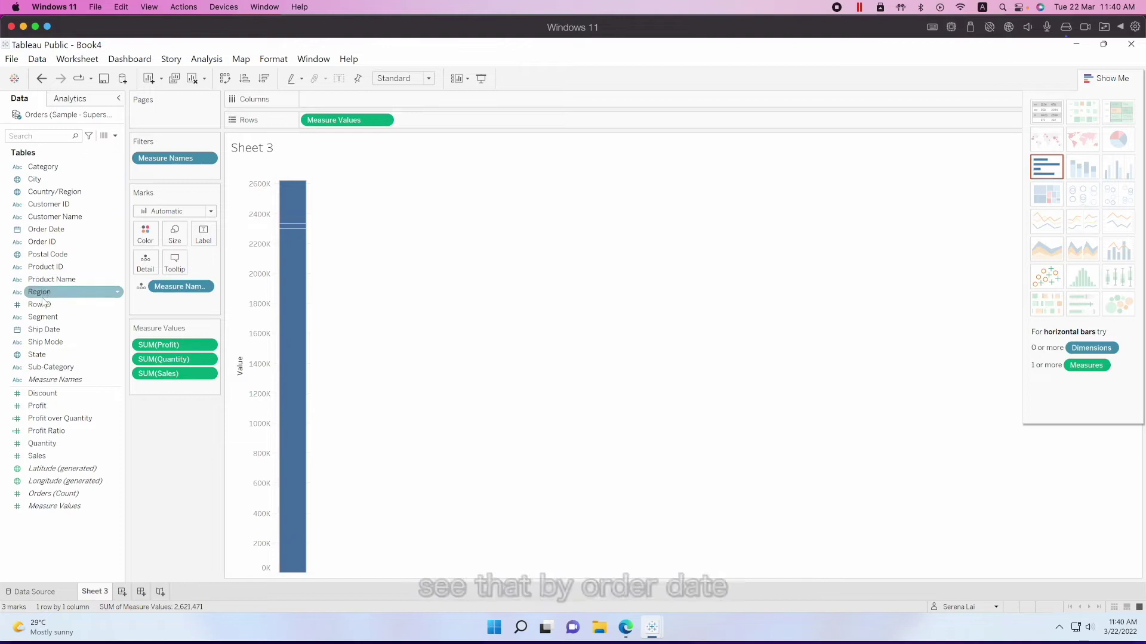
{"action": "left_click_drag", "start_coordinate": [71, 234], "coordinate": [370, 99]}
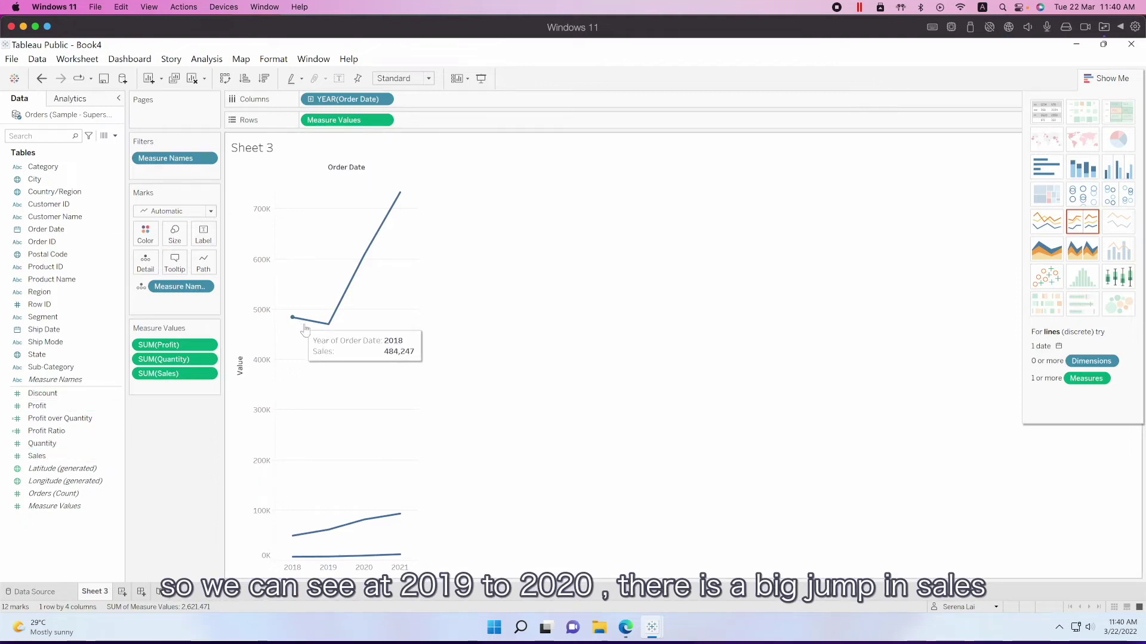
Colour and label the Sales, Profit and Quantity lines by Measure Names.
{"action": "mouse_move", "coordinate": [332, 325]}
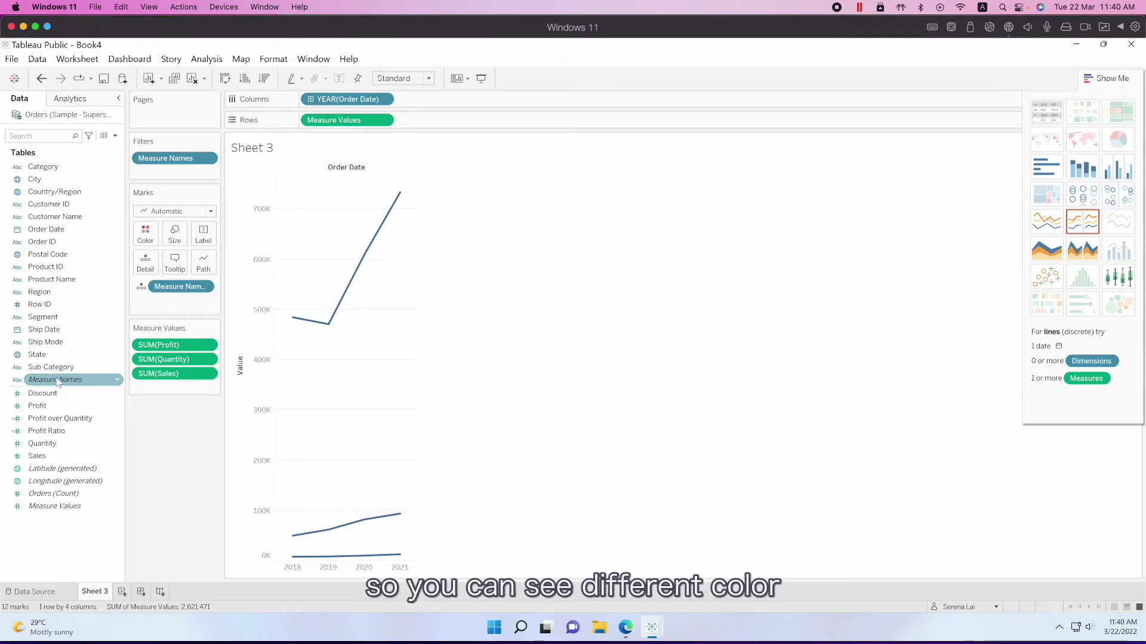
{"action": "left_click_drag", "start_coordinate": [57, 382], "coordinate": [138, 240]}
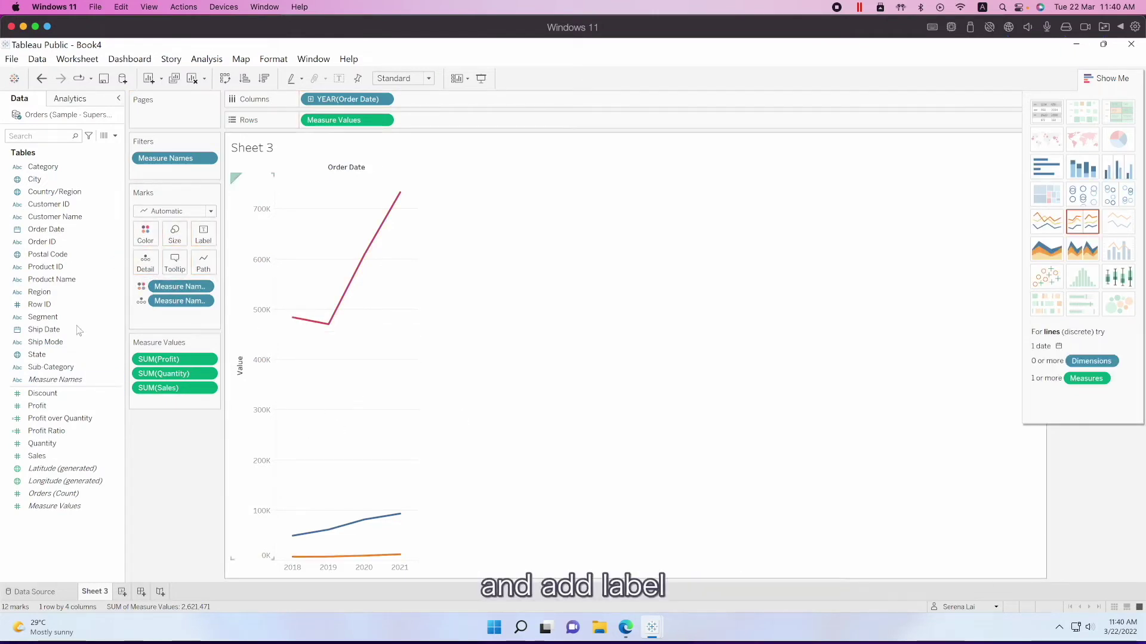
{"action": "left_click_drag", "start_coordinate": [56, 379], "coordinate": [215, 249]}
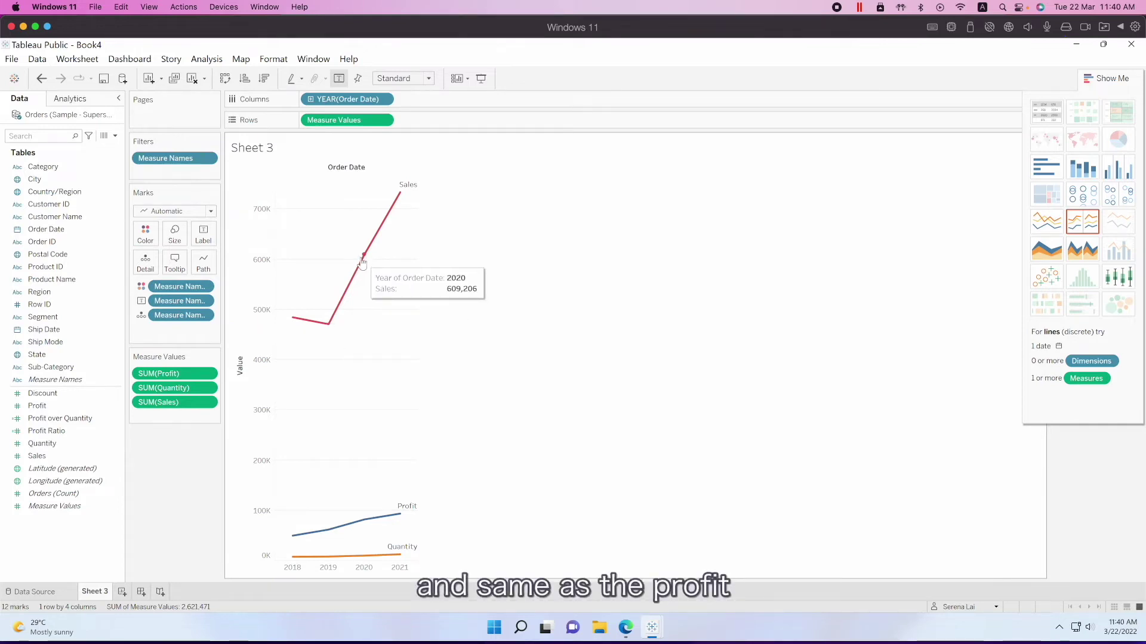
{"action": "mouse_move", "coordinate": [359, 520]}
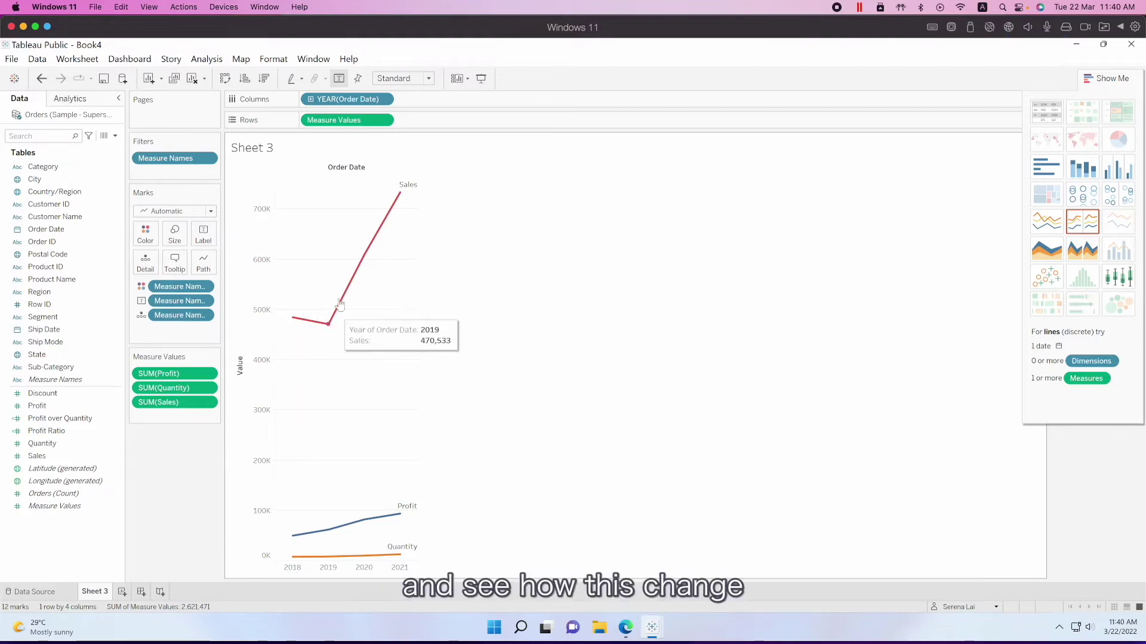
{"action": "mouse_move", "coordinate": [358, 263]}
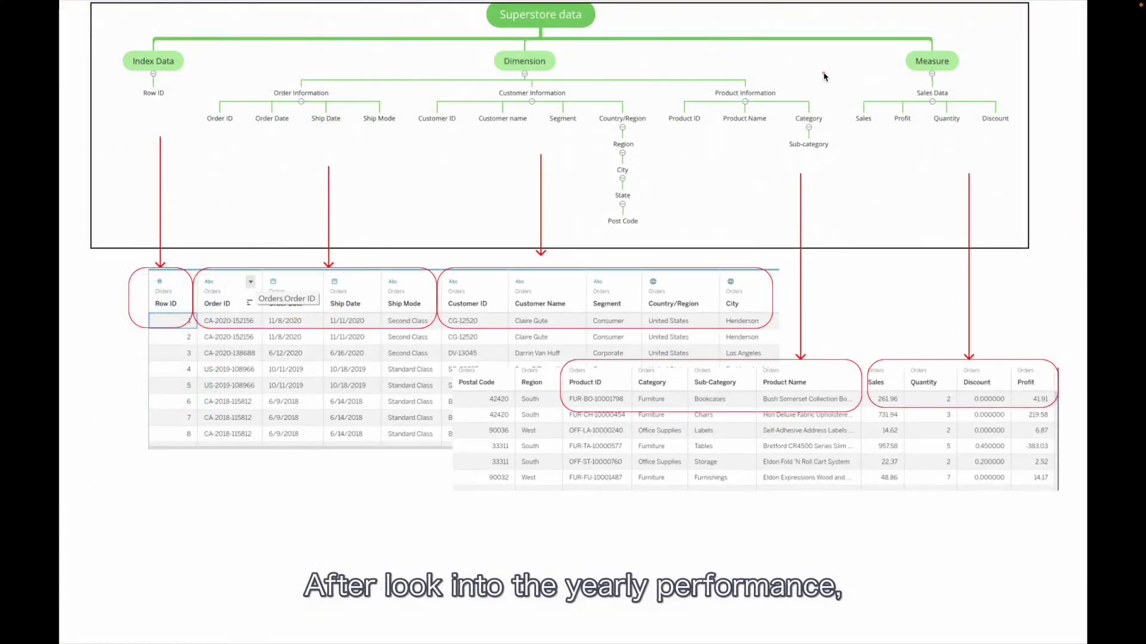
Circle the Sales Data, Order, Customer and Product Information branches and underline the order fields.
{"action": "mouse_move", "coordinate": [1030, 132]}
{"action": "left_mouse_down"}
{"action": "mouse_move", "coordinate": [1015, 48]}
{"action": "mouse_move", "coordinate": [835, 89]}
{"action": "mouse_move", "coordinate": [877, 149]}
{"action": "mouse_move", "coordinate": [1038, 130]}
{"action": "mouse_move", "coordinate": [982, 41]}
{"action": "mouse_move", "coordinate": [862, 79]}
{"action": "left_mouse_up"}
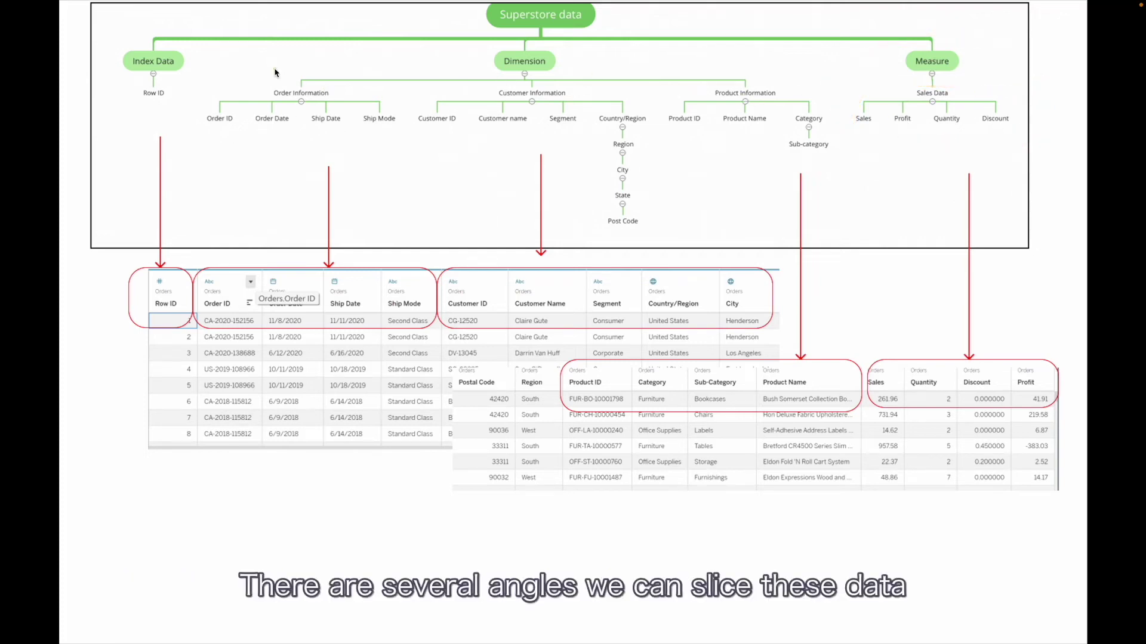
{"action": "mouse_move", "coordinate": [270, 94]}
{"action": "left_mouse_down"}
{"action": "mouse_move", "coordinate": [375, 101]}
{"action": "mouse_move", "coordinate": [315, 76]}
{"action": "mouse_move", "coordinate": [249, 95]}
{"action": "left_mouse_up"}
{"action": "left_click_drag", "start_coordinate": [495, 85], "coordinate": [466, 101]}
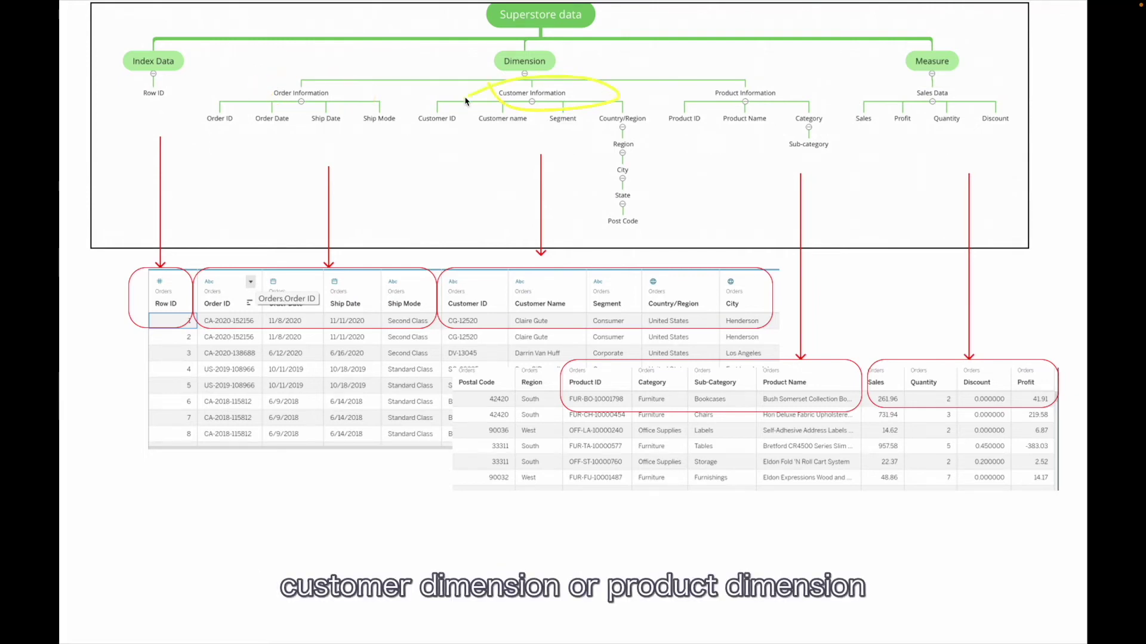
{"action": "mouse_move", "coordinate": [705, 96]}
{"action": "left_mouse_down"}
{"action": "mouse_move", "coordinate": [821, 97]}
{"action": "mouse_move", "coordinate": [814, 66]}
{"action": "mouse_move", "coordinate": [690, 94]}
{"action": "left_mouse_up"}
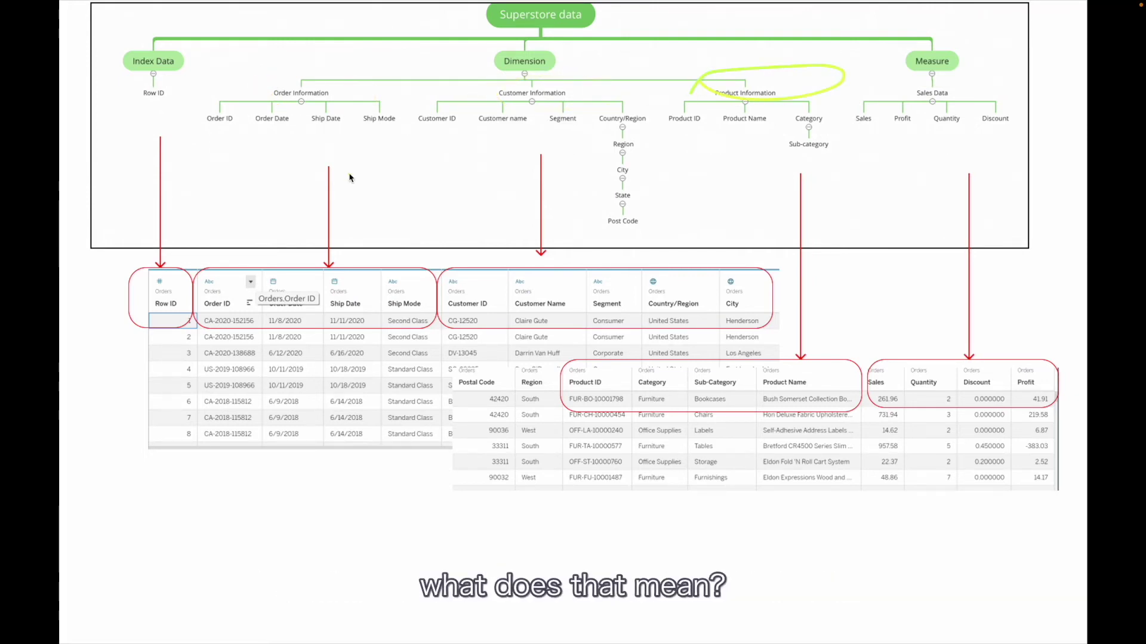
{"action": "left_click_drag", "start_coordinate": [207, 134], "coordinate": [344, 144]}
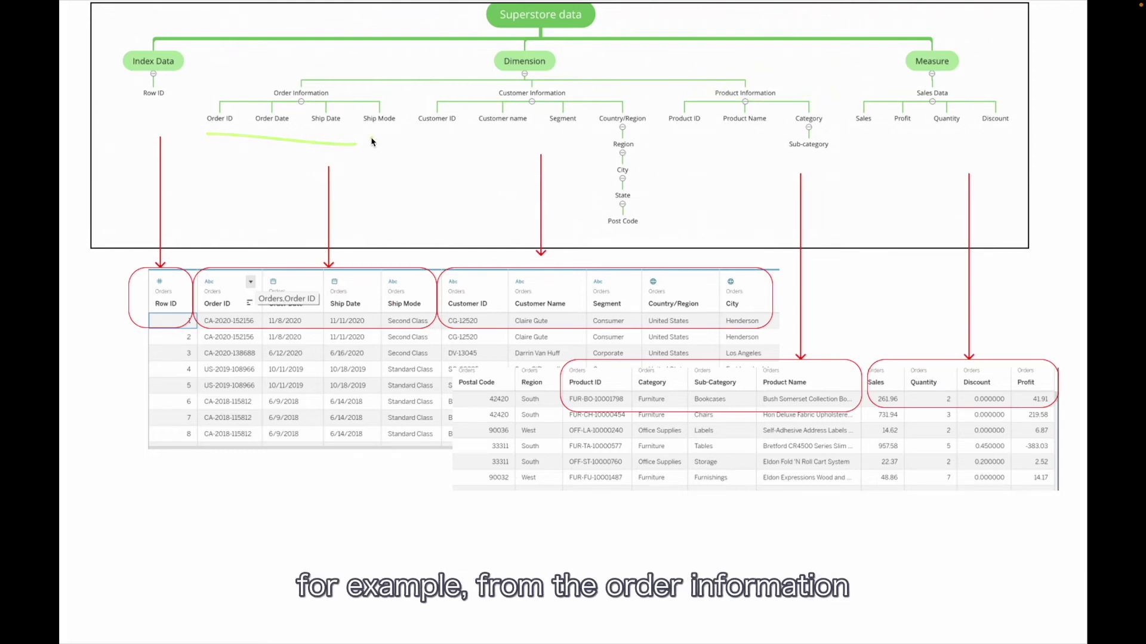
Annotate Order Date, Ship Date and Ship Mode under Order Information with pen marks.
{"action": "mouse_move", "coordinate": [272, 106]}
{"action": "left_mouse_down"}
{"action": "mouse_move", "coordinate": [397, 82]}
{"action": "mouse_move", "coordinate": [285, 108]}
{"action": "left_mouse_up"}
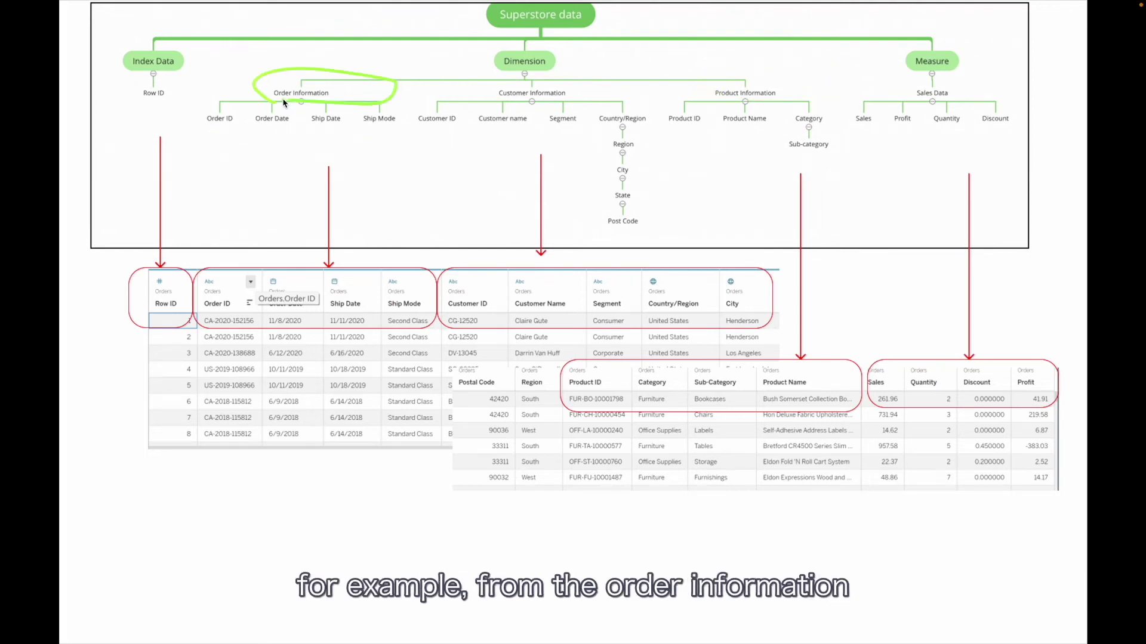
{"action": "left_click_drag", "start_coordinate": [245, 140], "coordinate": [299, 150]}
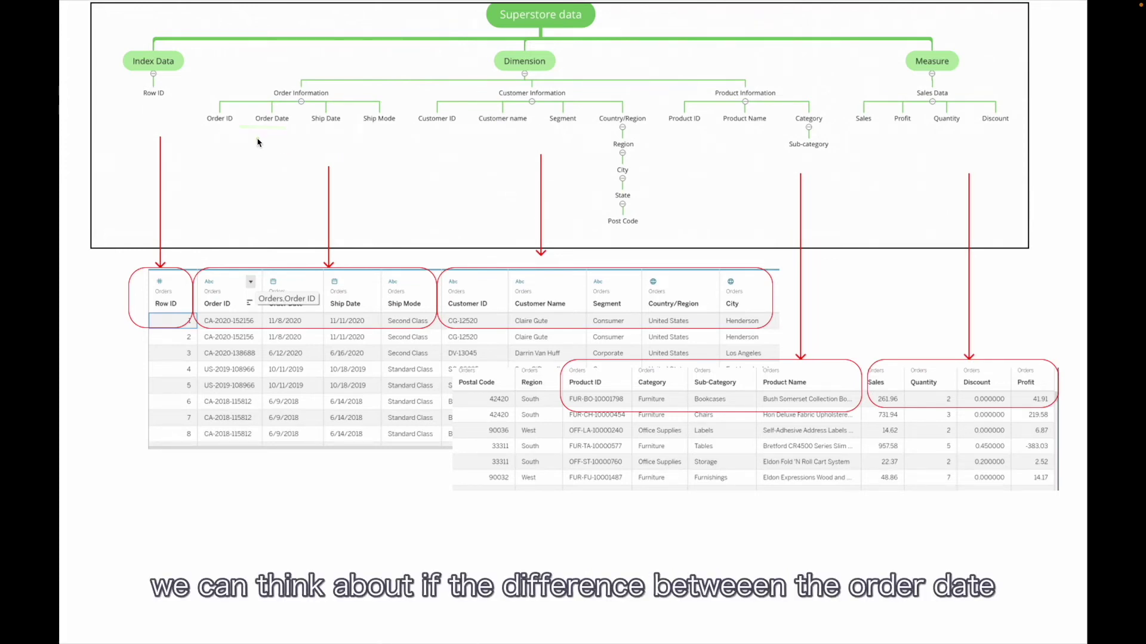
{"action": "mouse_move", "coordinate": [256, 136]}
{"action": "left_mouse_down"}
{"action": "mouse_move", "coordinate": [331, 161]}
{"action": "mouse_move", "coordinate": [345, 139]}
{"action": "left_mouse_up"}
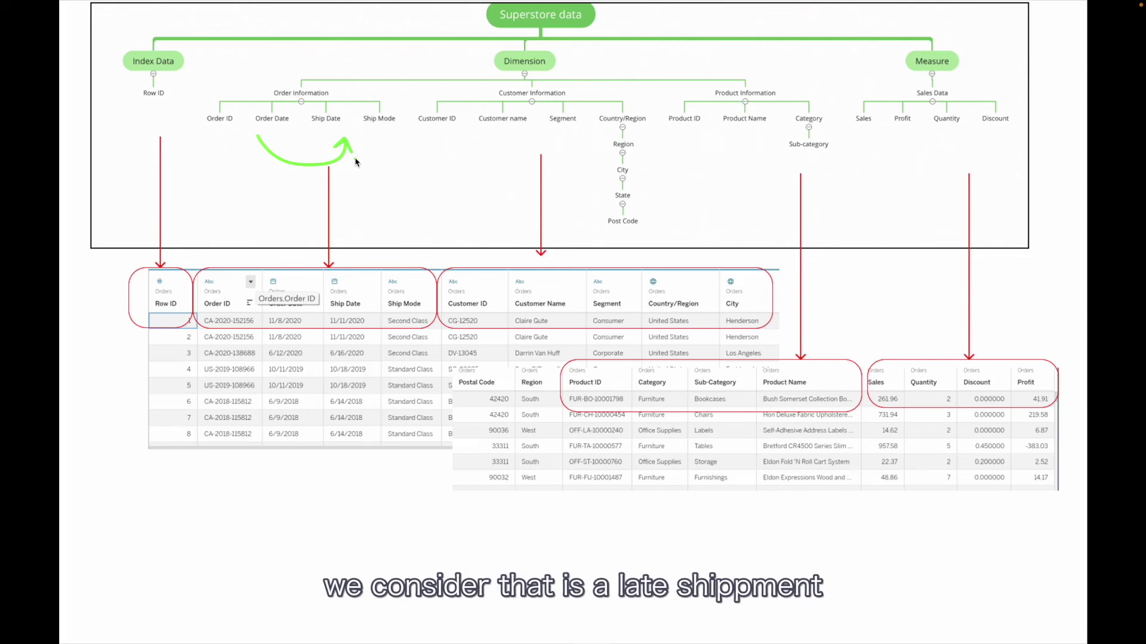
{"action": "mouse_move", "coordinate": [351, 150]}
{"action": "left_mouse_down"}
{"action": "mouse_move", "coordinate": [300, 142]}
{"action": "mouse_move", "coordinate": [320, 100]}
{"action": "mouse_move", "coordinate": [362, 124]}
{"action": "mouse_move", "coordinate": [315, 150]}
{"action": "left_mouse_up"}
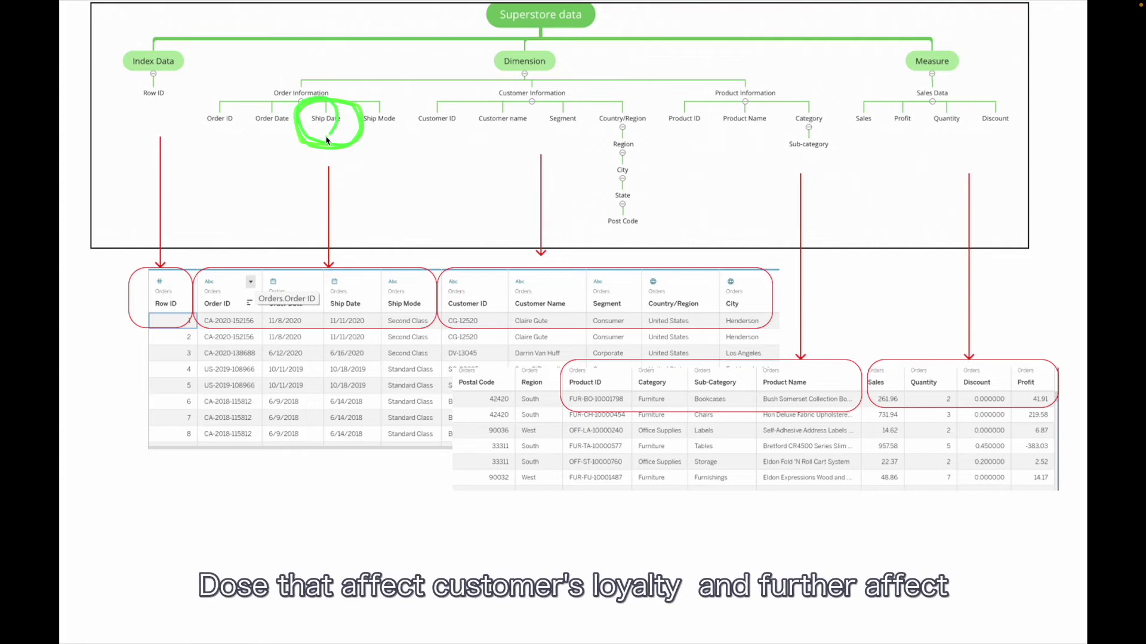
{"action": "left_click_drag", "start_coordinate": [327, 140], "coordinate": [312, 99]}
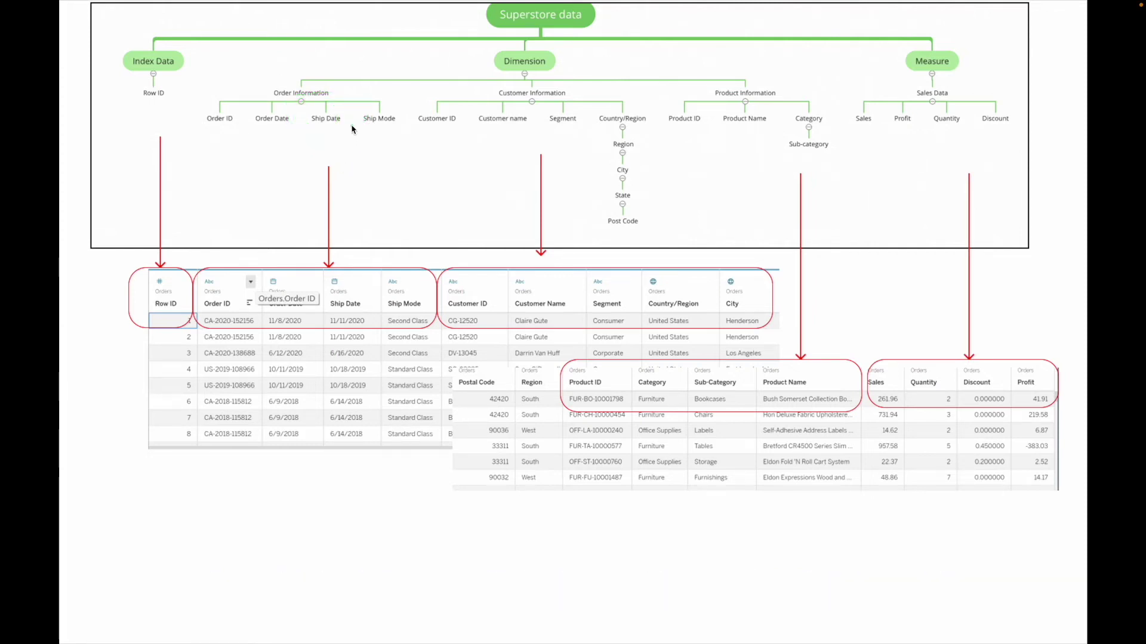
{"action": "left_click_drag", "start_coordinate": [352, 133], "coordinate": [401, 139]}
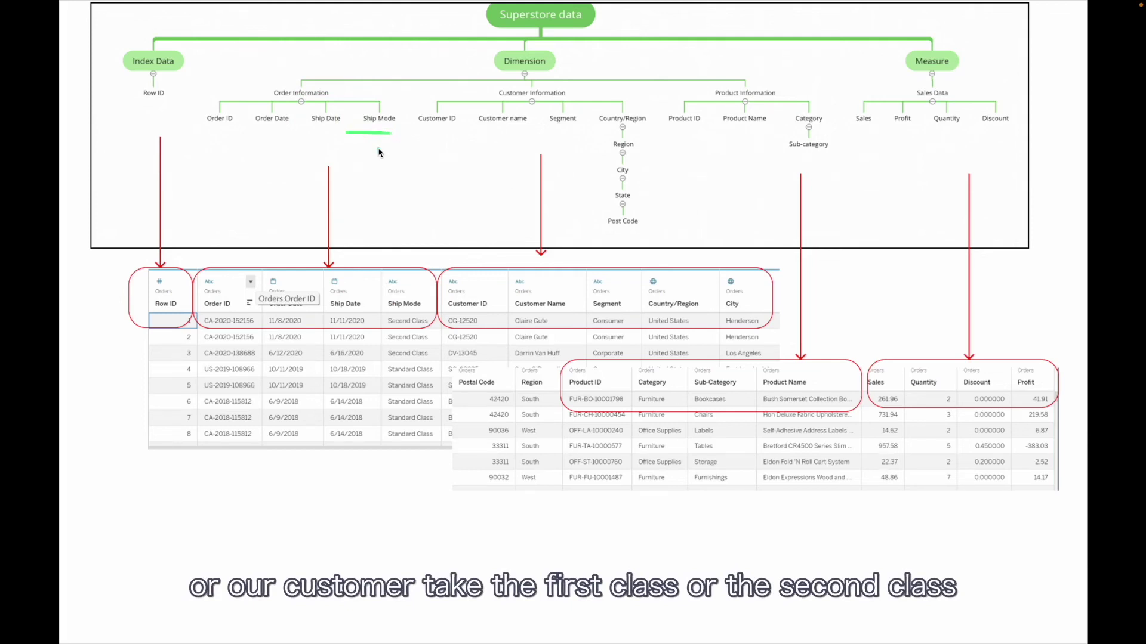
{"action": "left_click_drag", "start_coordinate": [377, 141], "coordinate": [364, 110]}
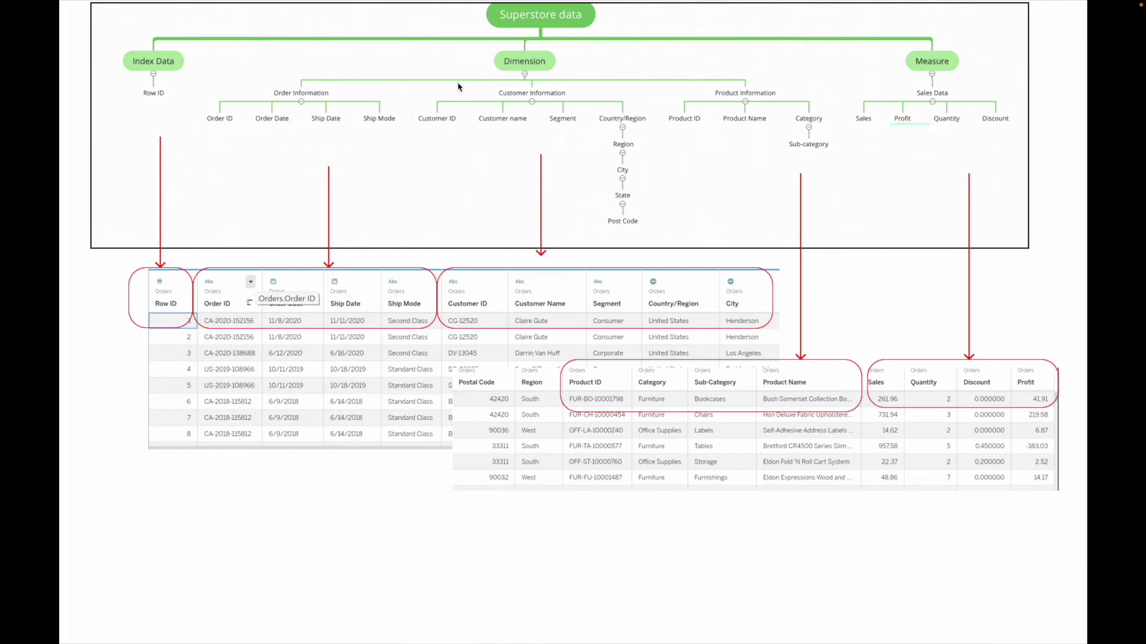
Mark Customer Information, Segment, Product Information, Category and Profit on the data diagram.
{"action": "mouse_move", "coordinate": [458, 87]}
{"action": "left_mouse_down"}
{"action": "mouse_move", "coordinate": [578, 96]}
{"action": "mouse_move", "coordinate": [520, 67]}
{"action": "mouse_move", "coordinate": [474, 73]}
{"action": "mouse_move", "coordinate": [493, 101]}
{"action": "mouse_move", "coordinate": [574, 99]}
{"action": "mouse_move", "coordinate": [571, 80]}
{"action": "mouse_move", "coordinate": [501, 75]}
{"action": "mouse_move", "coordinate": [463, 91]}
{"action": "mouse_move", "coordinate": [538, 106]}
{"action": "mouse_move", "coordinate": [583, 103]}
{"action": "left_mouse_up"}
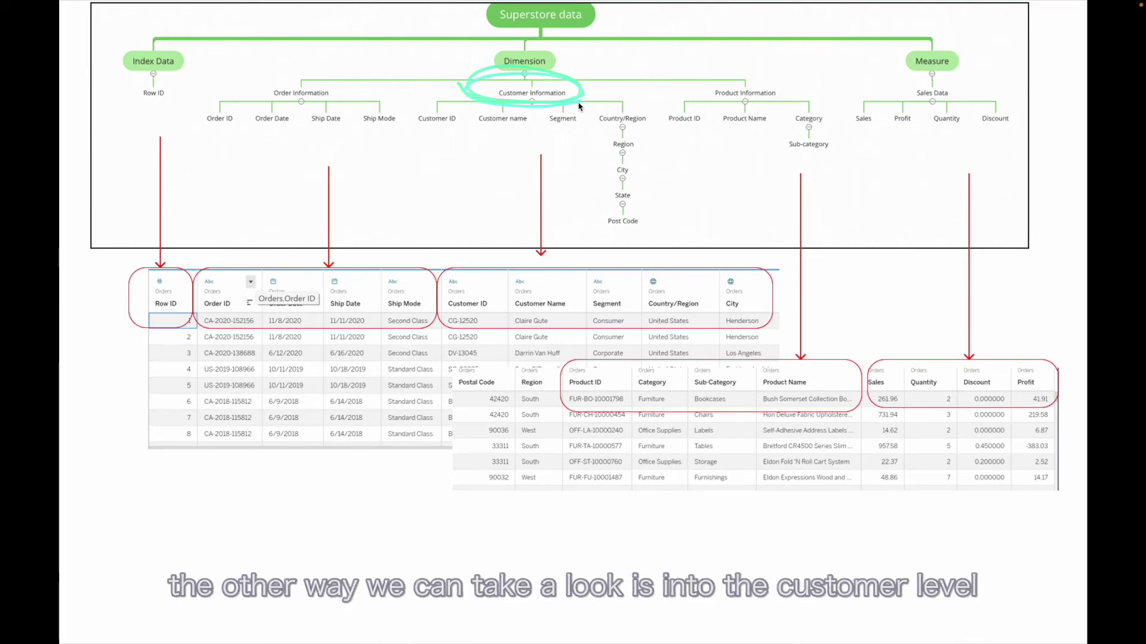
{"action": "mouse_move", "coordinate": [579, 121]}
{"action": "left_mouse_down"}
{"action": "mouse_move", "coordinate": [521, 119]}
{"action": "mouse_move", "coordinate": [593, 125]}
{"action": "mouse_move", "coordinate": [561, 103]}
{"action": "left_mouse_up"}
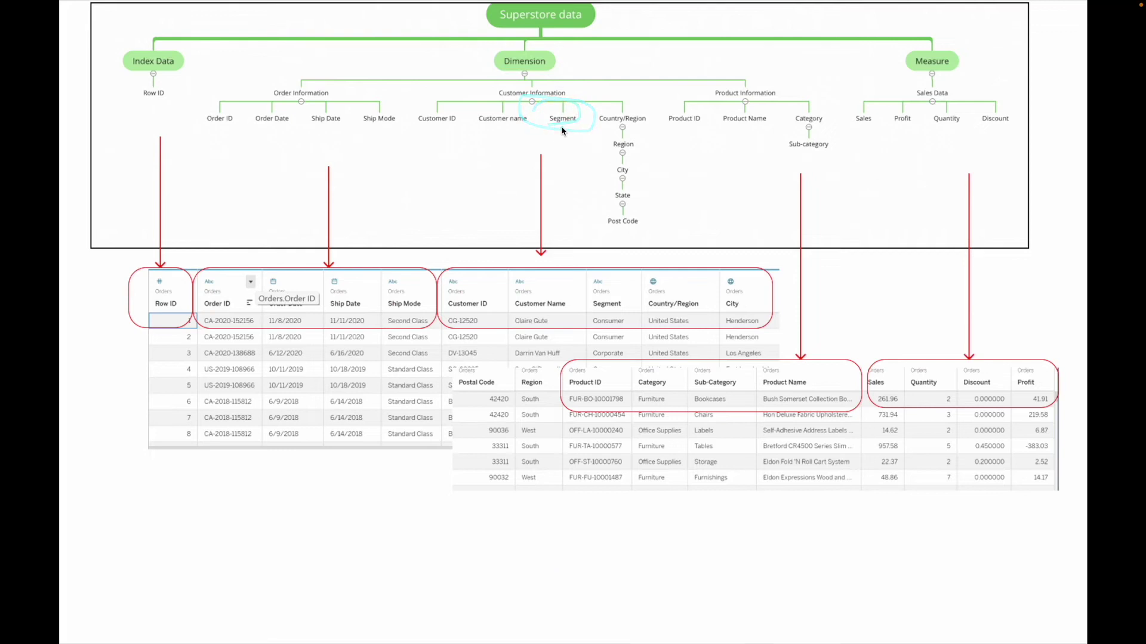
{"action": "mouse_move", "coordinate": [557, 167]}
{"action": "left_mouse_down"}
{"action": "mouse_move", "coordinate": [573, 123]}
{"action": "mouse_move", "coordinate": [552, 170]}
{"action": "mouse_move", "coordinate": [553, 132]}
{"action": "mouse_move", "coordinate": [586, 174]}
{"action": "left_mouse_up"}
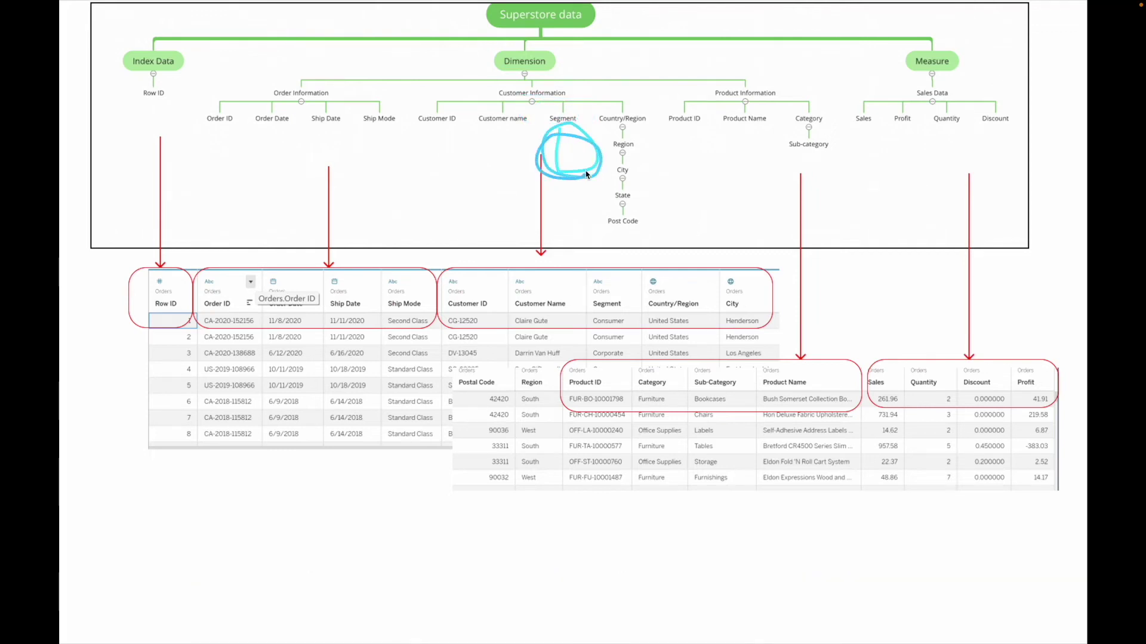
{"action": "left_click_drag", "start_coordinate": [896, 129], "coordinate": [909, 132]}
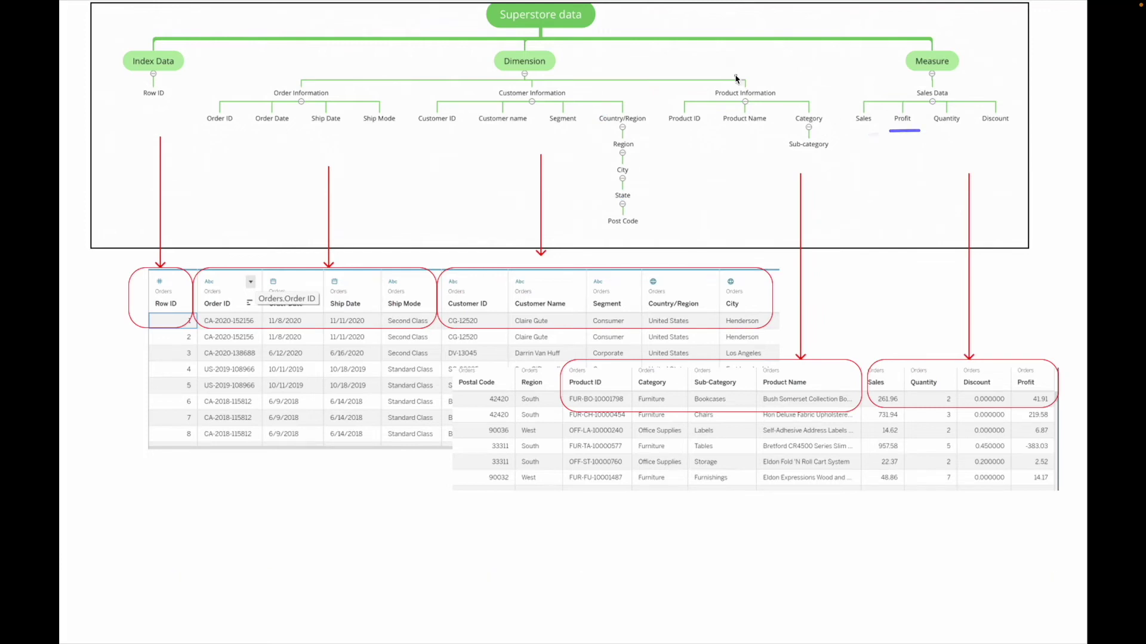
{"action": "mouse_move", "coordinate": [703, 89]}
{"action": "left_mouse_down"}
{"action": "mouse_move", "coordinate": [784, 99]}
{"action": "mouse_move", "coordinate": [769, 70]}
{"action": "mouse_move", "coordinate": [676, 87]}
{"action": "mouse_move", "coordinate": [773, 120]}
{"action": "mouse_move", "coordinate": [814, 79]}
{"action": "mouse_move", "coordinate": [684, 90]}
{"action": "left_mouse_up"}
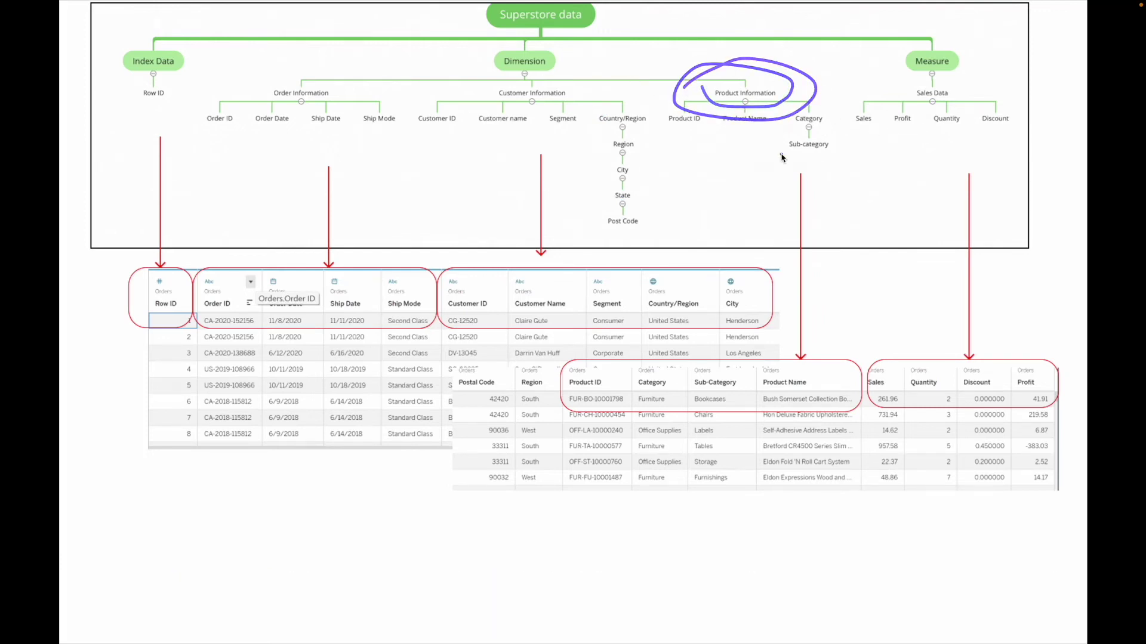
{"action": "mouse_move", "coordinate": [785, 106]}
{"action": "left_mouse_down"}
{"action": "mouse_move", "coordinate": [801, 173]}
{"action": "mouse_move", "coordinate": [840, 126]}
{"action": "mouse_move", "coordinate": [805, 89]}
{"action": "mouse_move", "coordinate": [772, 138]}
{"action": "mouse_move", "coordinate": [822, 172]}
{"action": "mouse_move", "coordinate": [841, 113]}
{"action": "mouse_move", "coordinate": [796, 109]}
{"action": "mouse_move", "coordinate": [769, 161]}
{"action": "mouse_move", "coordinate": [818, 180]}
{"action": "mouse_move", "coordinate": [805, 100]}
{"action": "left_mouse_up"}
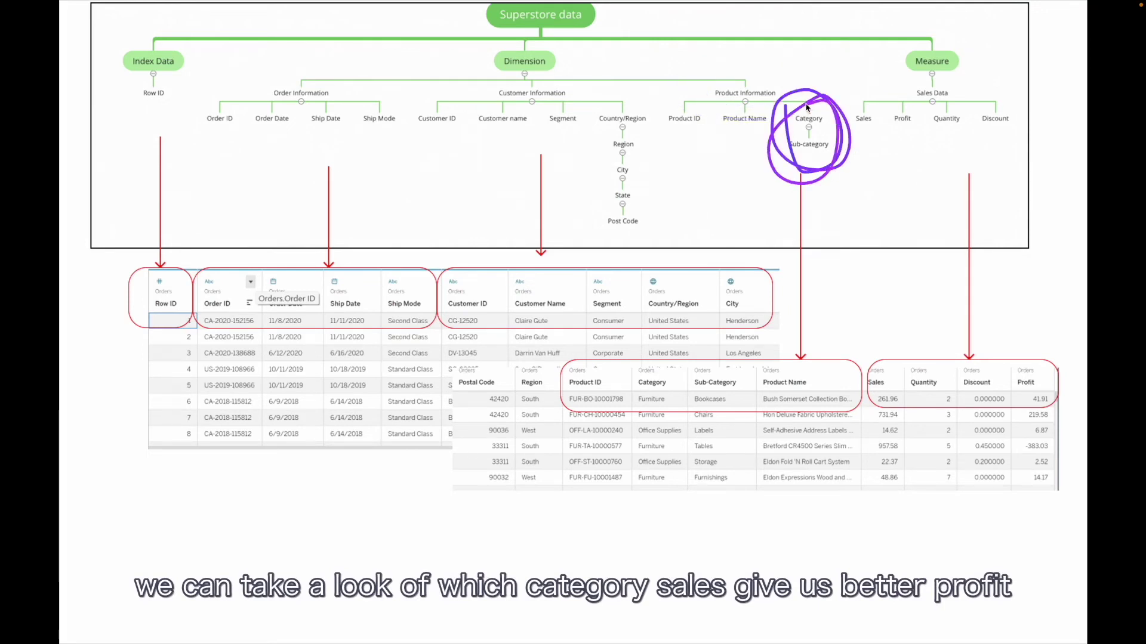
{"action": "mouse_move", "coordinate": [891, 127]}
{"action": "left_mouse_down"}
{"action": "mouse_move", "coordinate": [918, 133]}
{"action": "mouse_move", "coordinate": [904, 95]}
{"action": "mouse_move", "coordinate": [869, 127]}
{"action": "mouse_move", "coordinate": [907, 150]}
{"action": "mouse_move", "coordinate": [908, 93]}
{"action": "mouse_move", "coordinate": [867, 109]}
{"action": "mouse_move", "coordinate": [903, 149]}
{"action": "mouse_move", "coordinate": [925, 108]}
{"action": "mouse_move", "coordinate": [871, 102]}
{"action": "mouse_move", "coordinate": [871, 140]}
{"action": "mouse_move", "coordinate": [933, 132]}
{"action": "mouse_move", "coordinate": [912, 98]}
{"action": "mouse_move", "coordinate": [876, 125]}
{"action": "mouse_move", "coordinate": [895, 149]}
{"action": "left_mouse_up"}
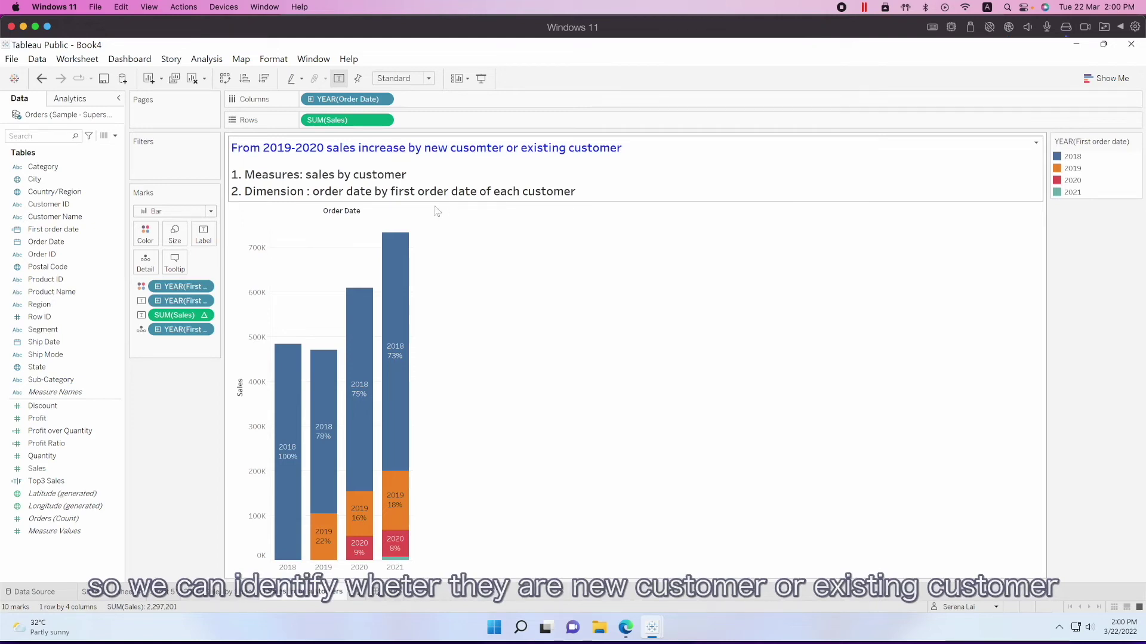
Read the stacked bars' tooltips, then start a new calculated field on the blank sheet.
{"action": "mouse_move", "coordinate": [410, 406]}
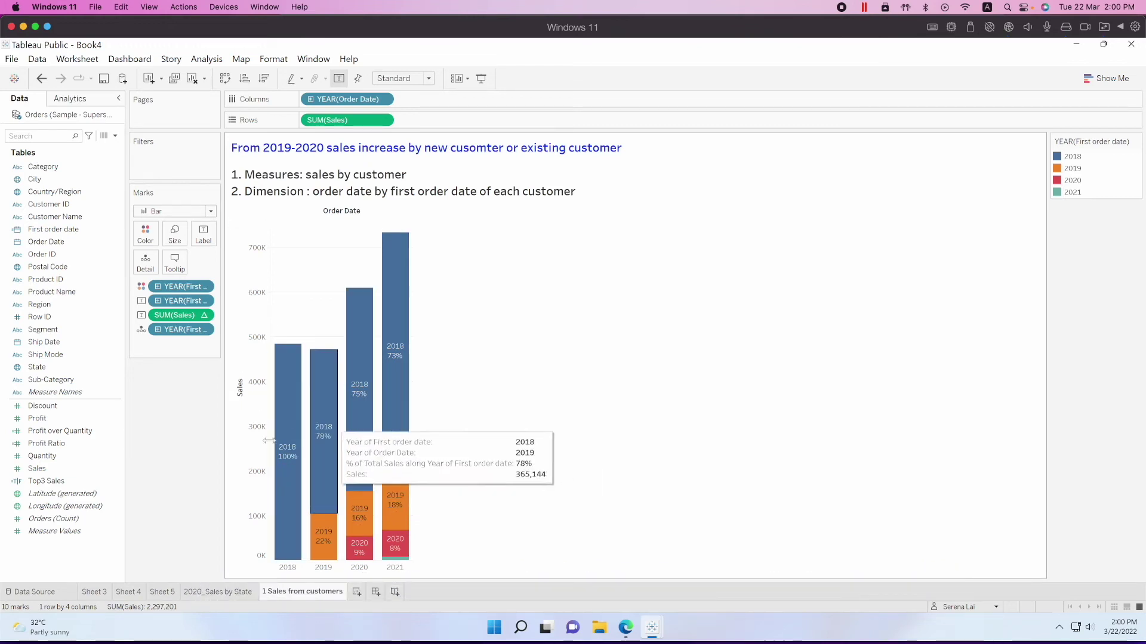
{"action": "mouse_move", "coordinate": [283, 362]}
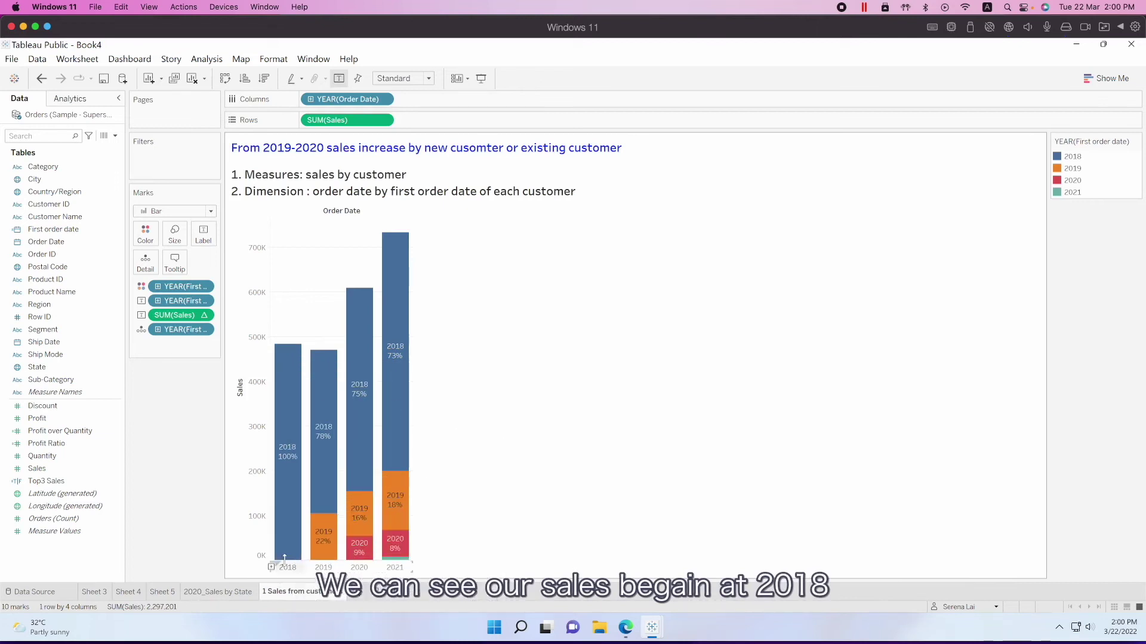
{"action": "mouse_move", "coordinate": [313, 481]}
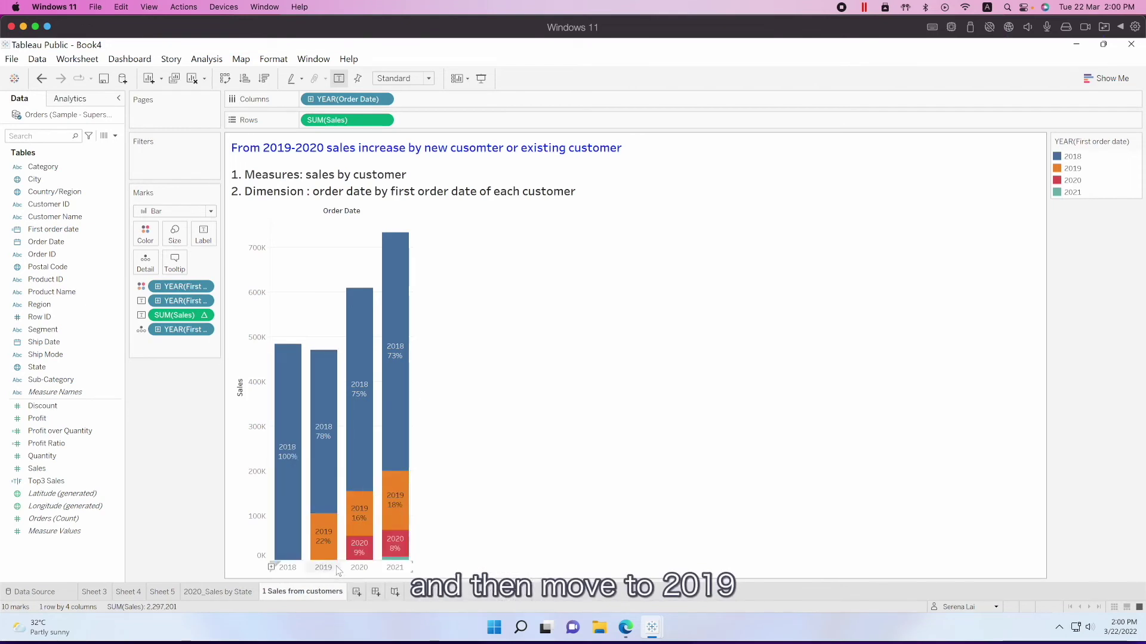
{"action": "mouse_move", "coordinate": [336, 547]}
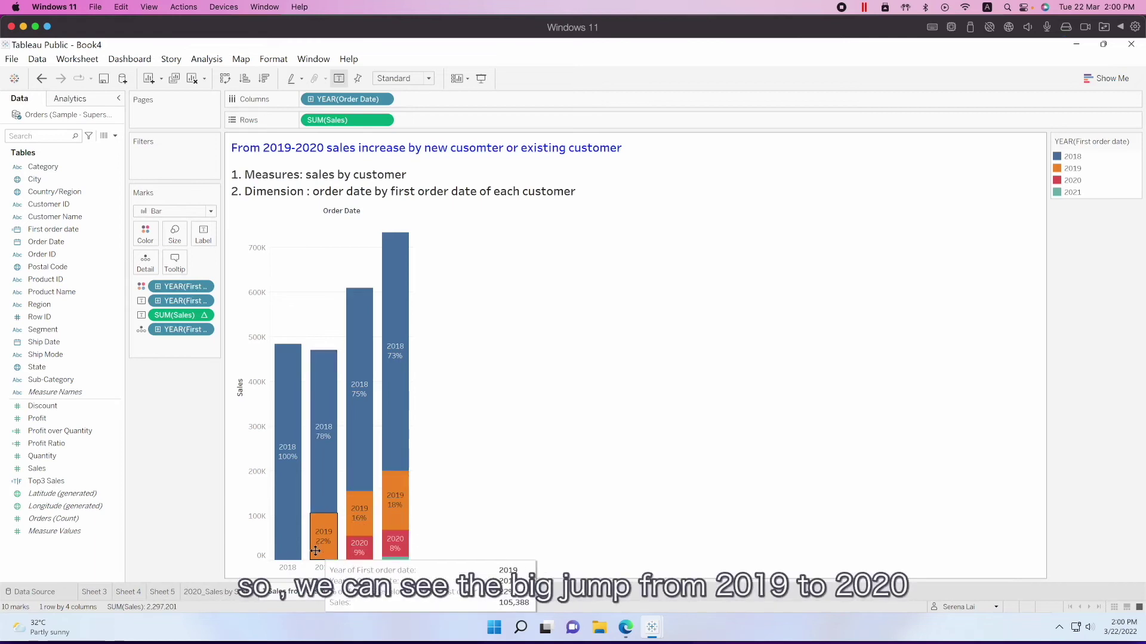
{"action": "mouse_move", "coordinate": [356, 531]}
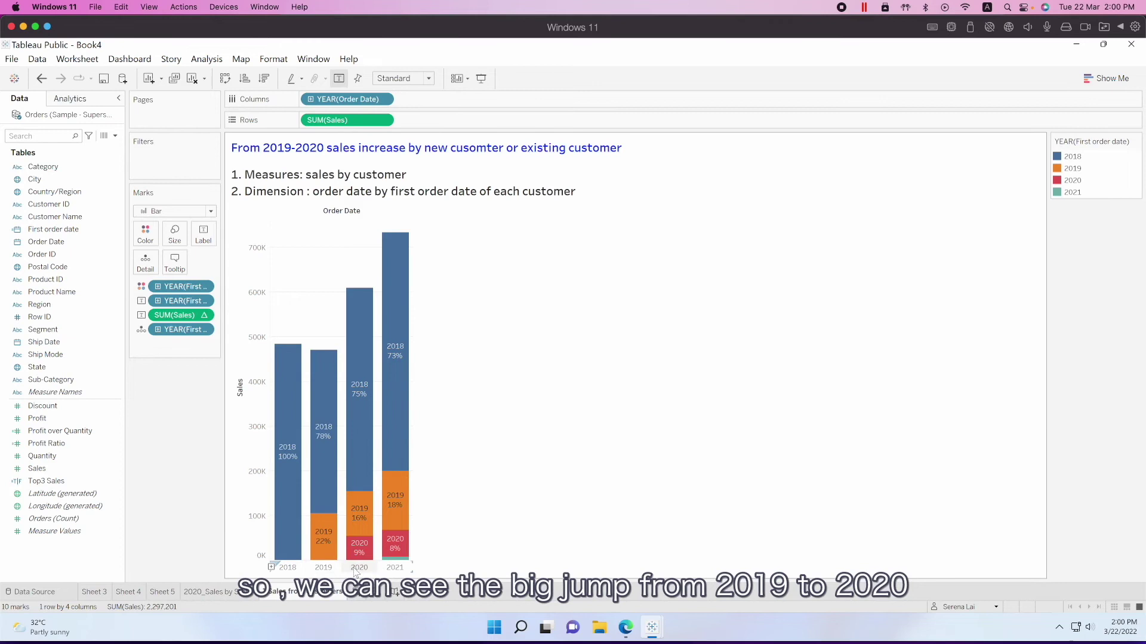
{"action": "mouse_move", "coordinate": [345, 323]}
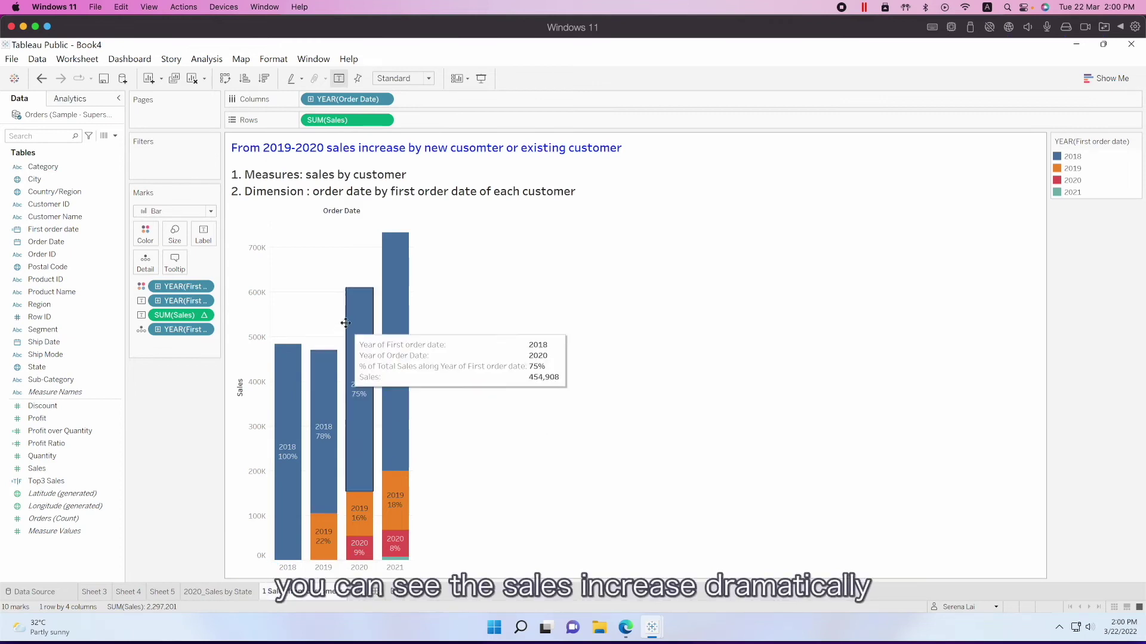
{"action": "mouse_move", "coordinate": [334, 512]}
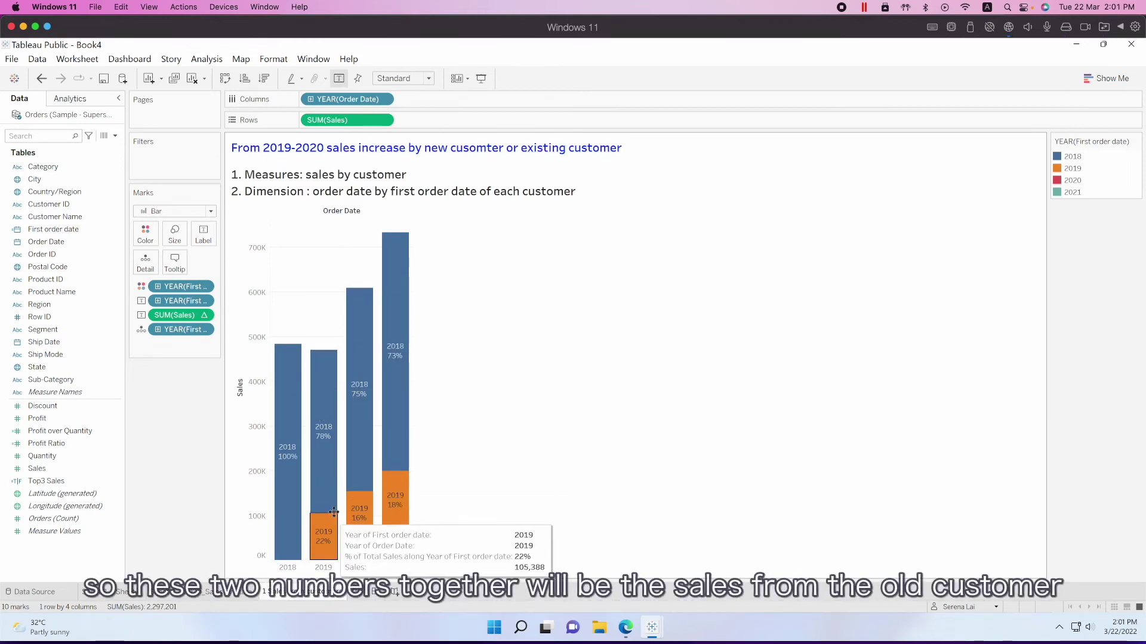
{"action": "mouse_move", "coordinate": [360, 434]}
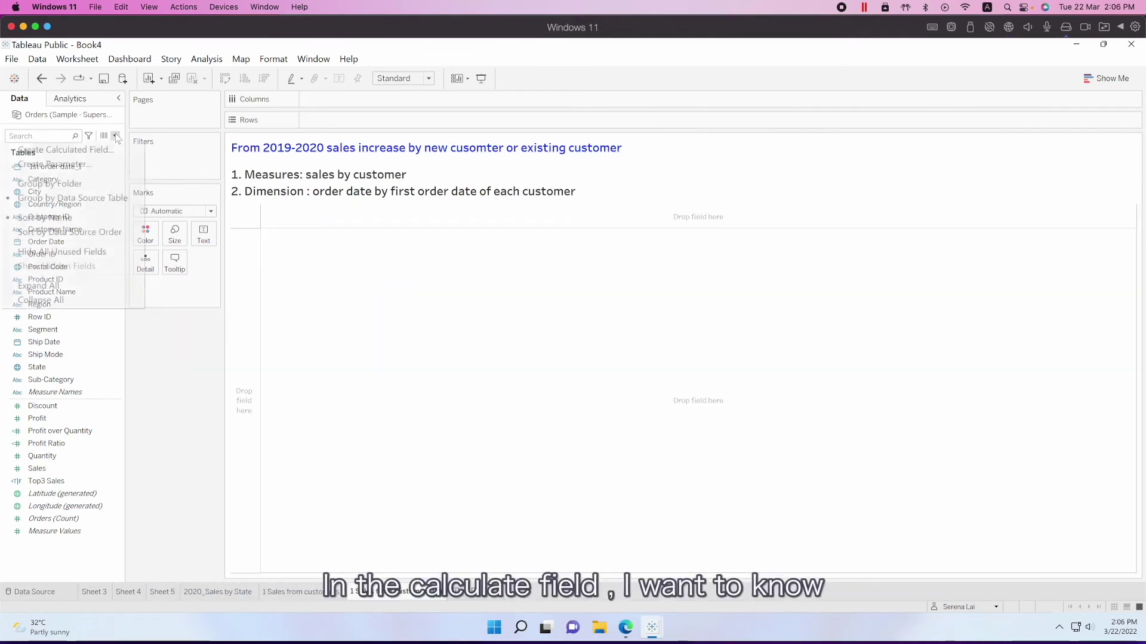
{"action": "left_click", "coordinate": [116, 136]}
{"action": "left_click", "coordinate": [54, 147]}
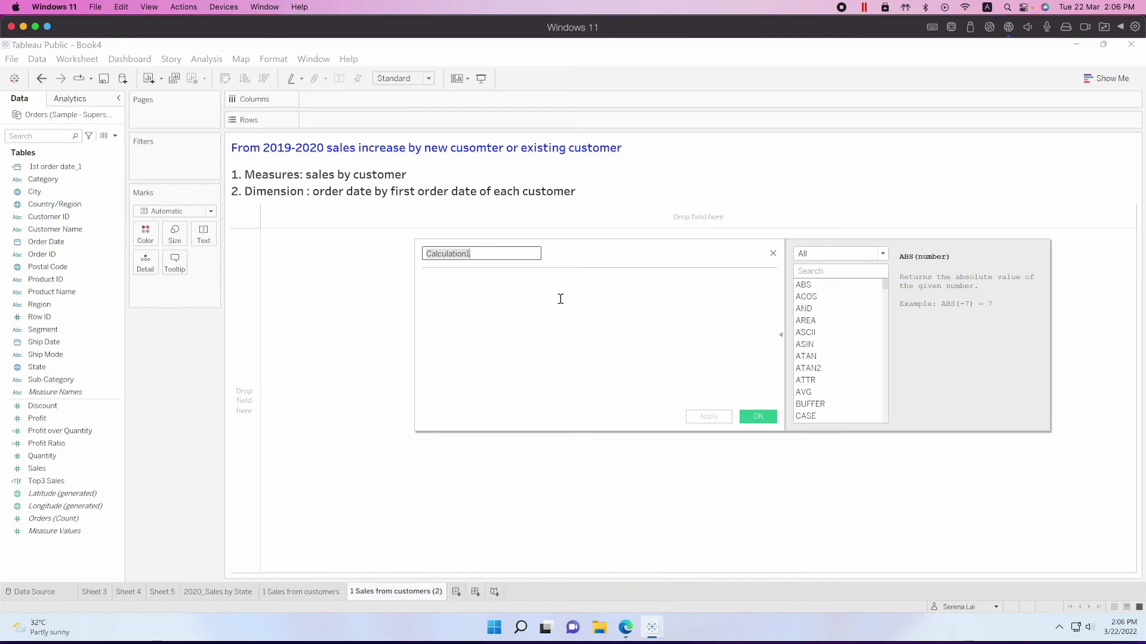
Begin the new calculation's formula with the FIXED function.
{"action": "type", "text": "fir"}
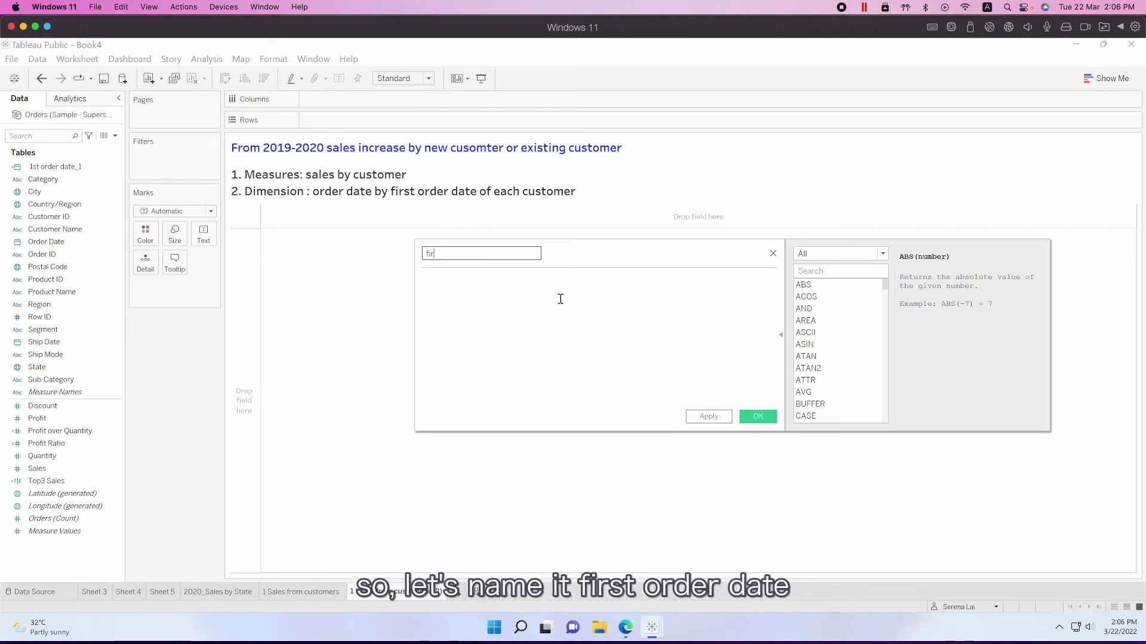
{"action": "key", "text": "BackSpace"}
{"action": "key", "text": "BackSpace"}
{"action": "key", "text": "BackSpace"}
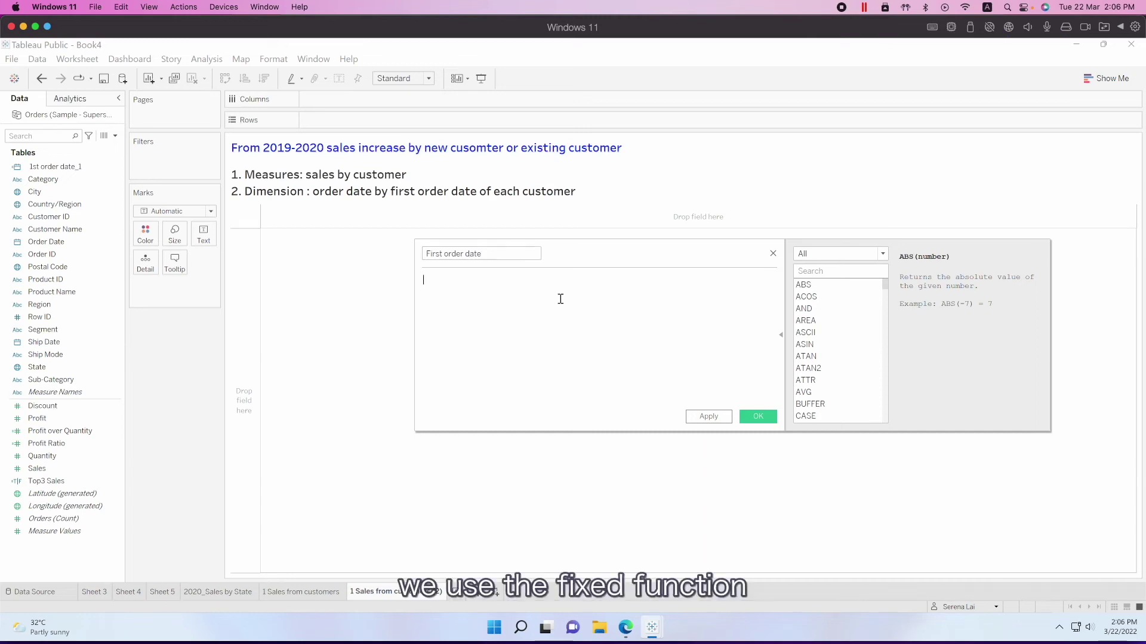
{"action": "type", "text": "fixed"}
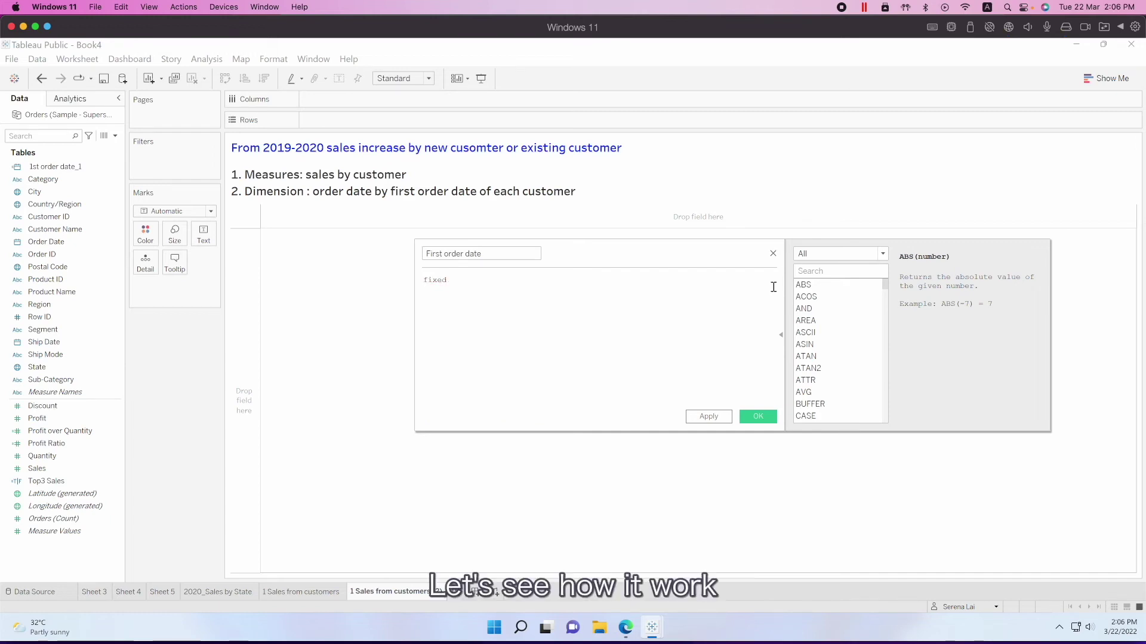
{"action": "left_click", "coordinate": [811, 272]}
{"action": "type", "text": "fixed"}
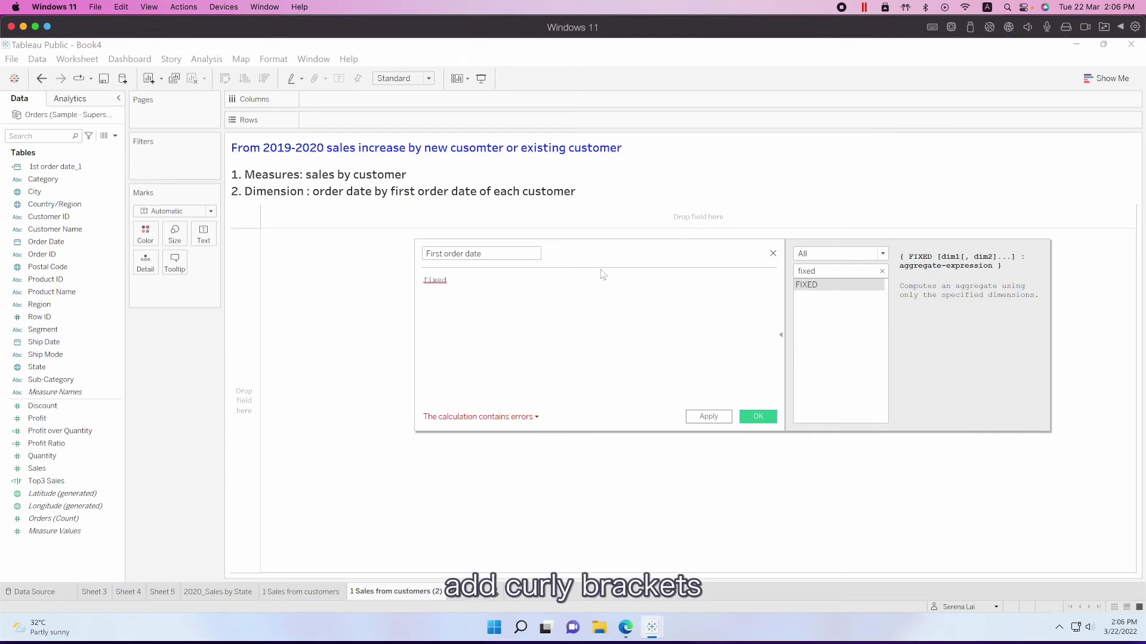
{"action": "left_click", "coordinate": [425, 282]}
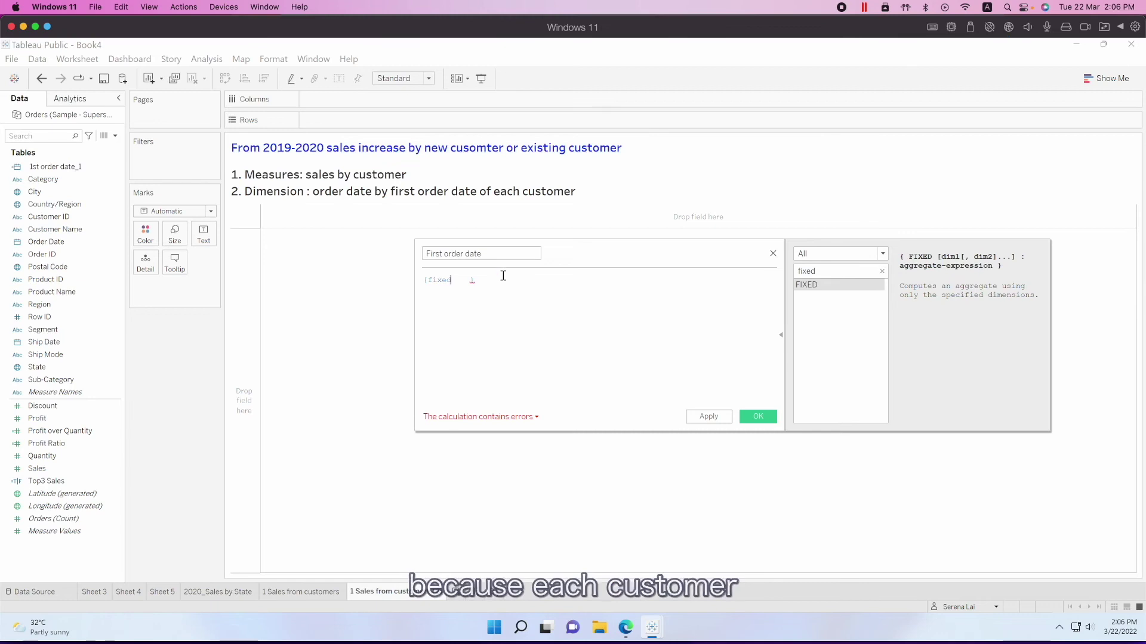
Complete the formula {fixed [Customer ID] : MIN([Order Date])} and save First order date.
{"action": "type", "text": "}"}
{"action": "key", "text": "Left"}
{"action": "key", "text": "Left"}
{"action": "key", "text": "Left"}
{"action": "key", "text": "Left"}
{"action": "key", "text": "Left"}
{"action": "type", "text": "["}
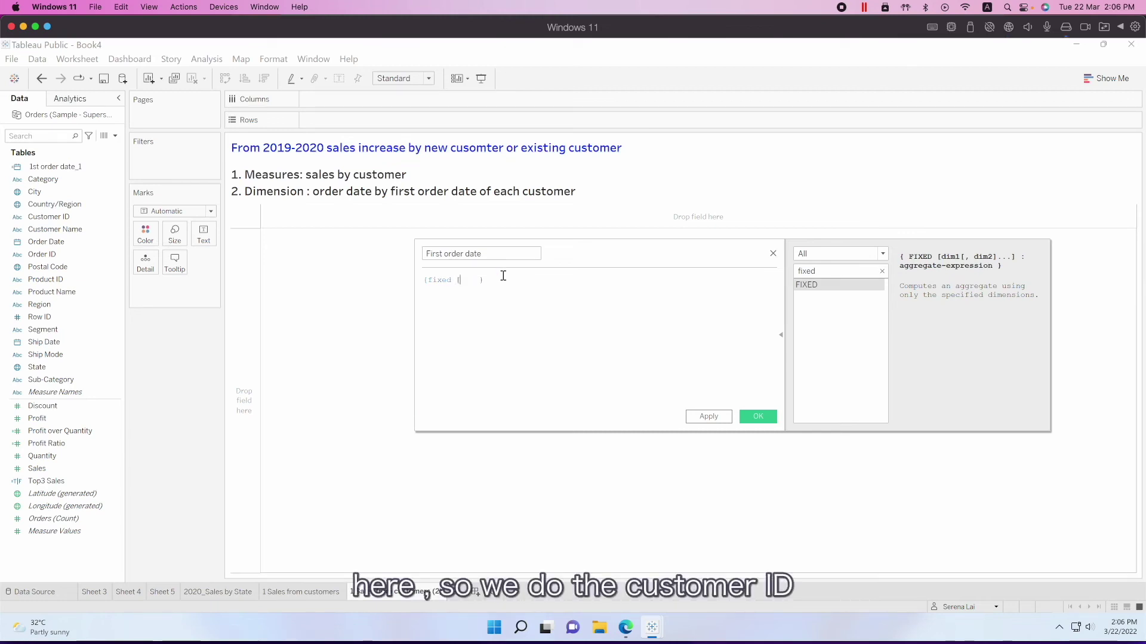
{"action": "type", "text": "cu"}
{"action": "key", "text": "Return"}
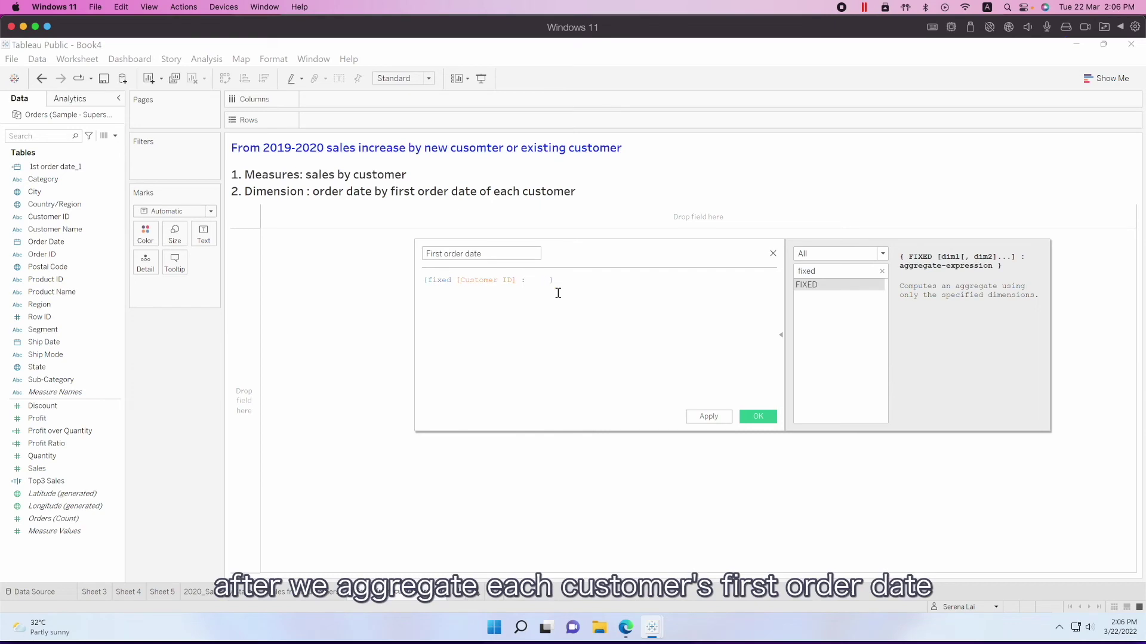
{"action": "type", "text": "min"}
{"action": "key", "text": "Return"}
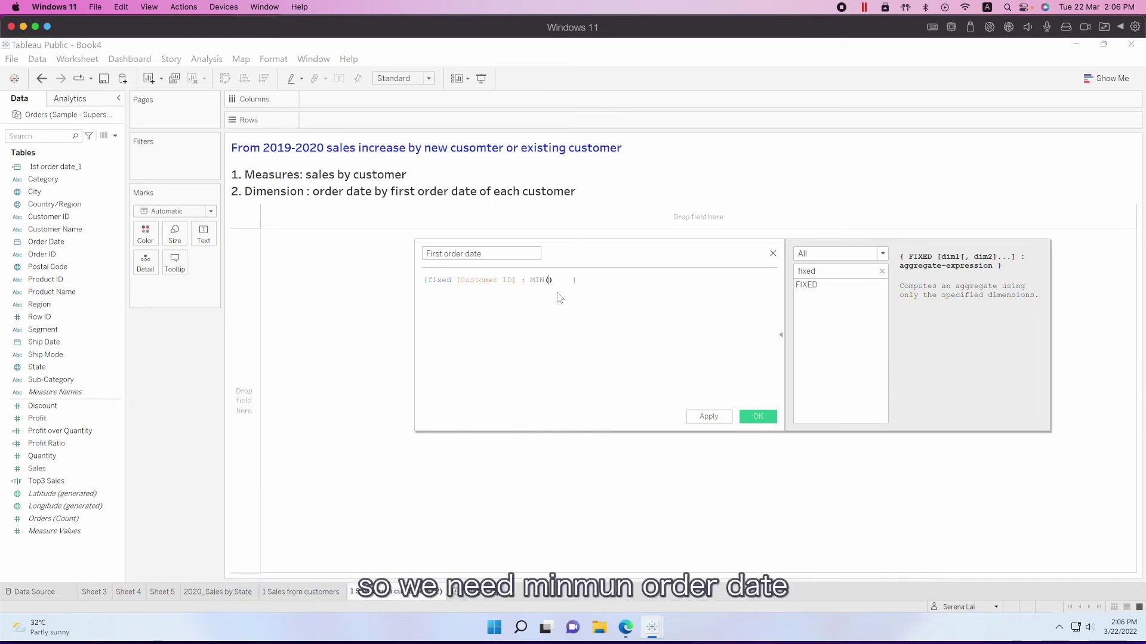
{"action": "type", "text": "[ord"}
{"action": "key", "text": "Return"}
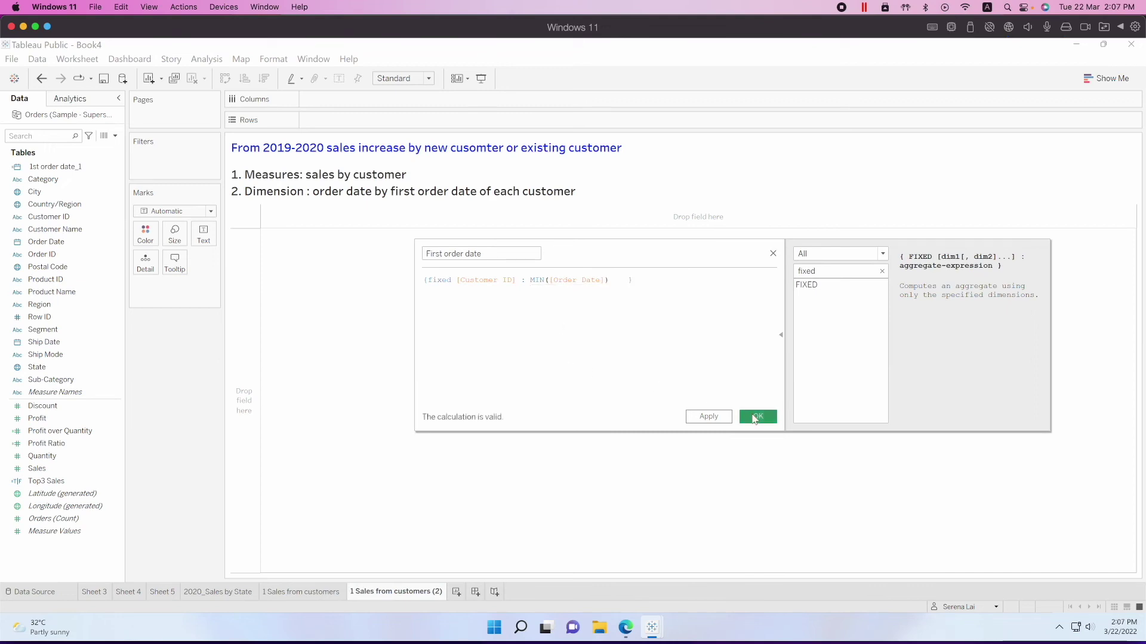
{"action": "key", "text": "Return"}
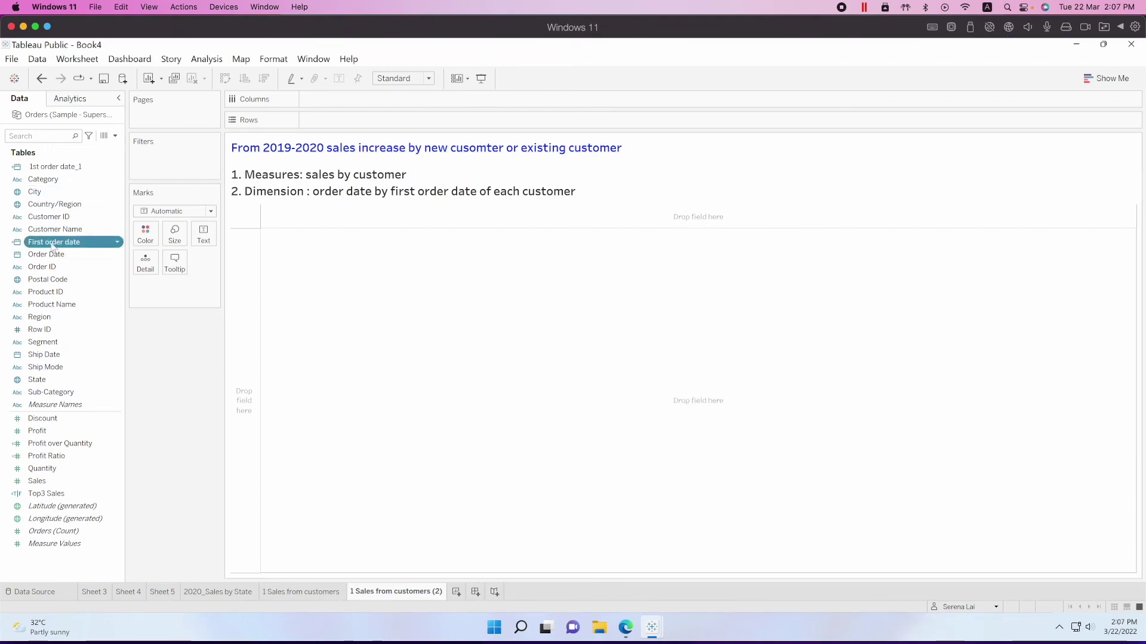
Plot SUM(Sales) on rows against YEAR(Order Date) on columns.
{"action": "left_click_drag", "start_coordinate": [53, 248], "coordinate": [282, 175]}
{"action": "left_click_drag", "start_coordinate": [342, 107], "coordinate": [51, 292]}
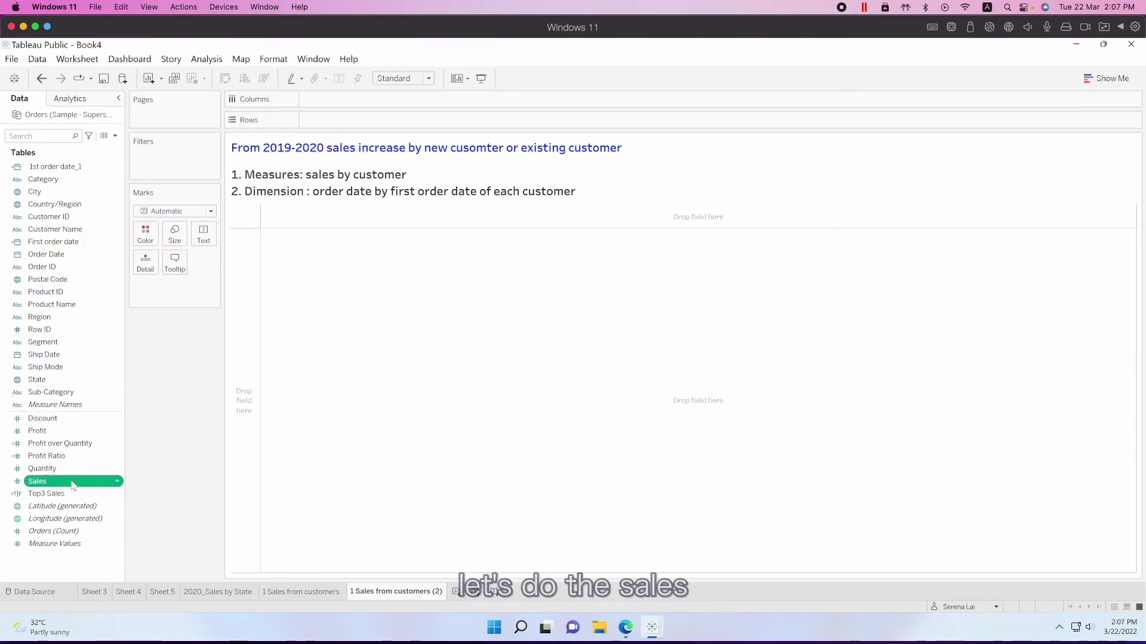
{"action": "left_click_drag", "start_coordinate": [39, 481], "coordinate": [364, 121]}
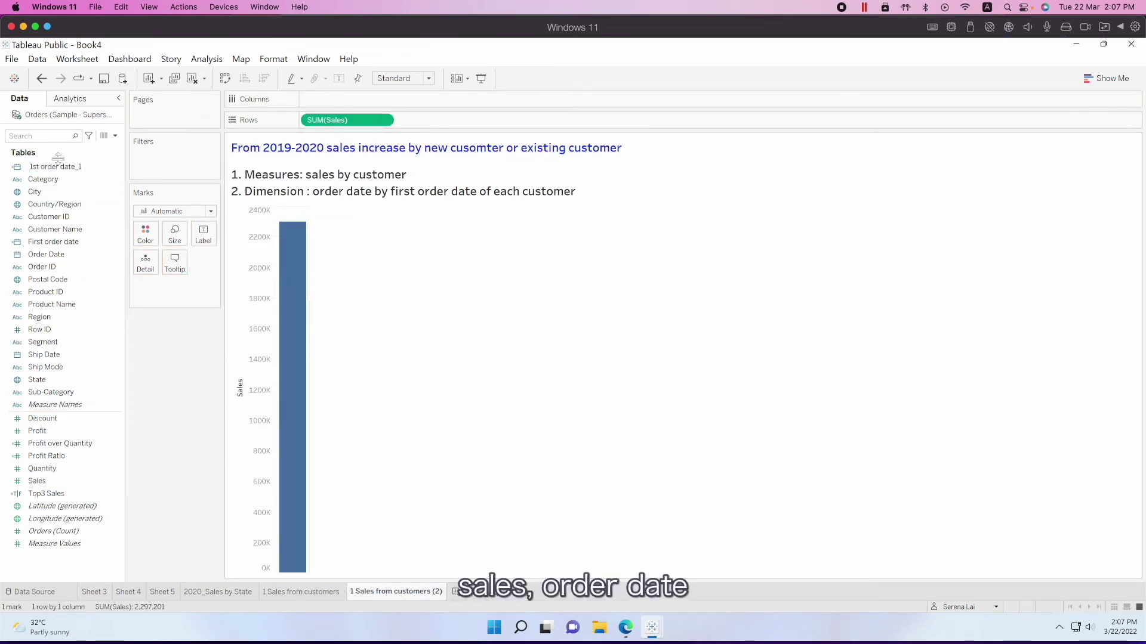
{"action": "left_click_drag", "start_coordinate": [75, 257], "coordinate": [386, 100]}
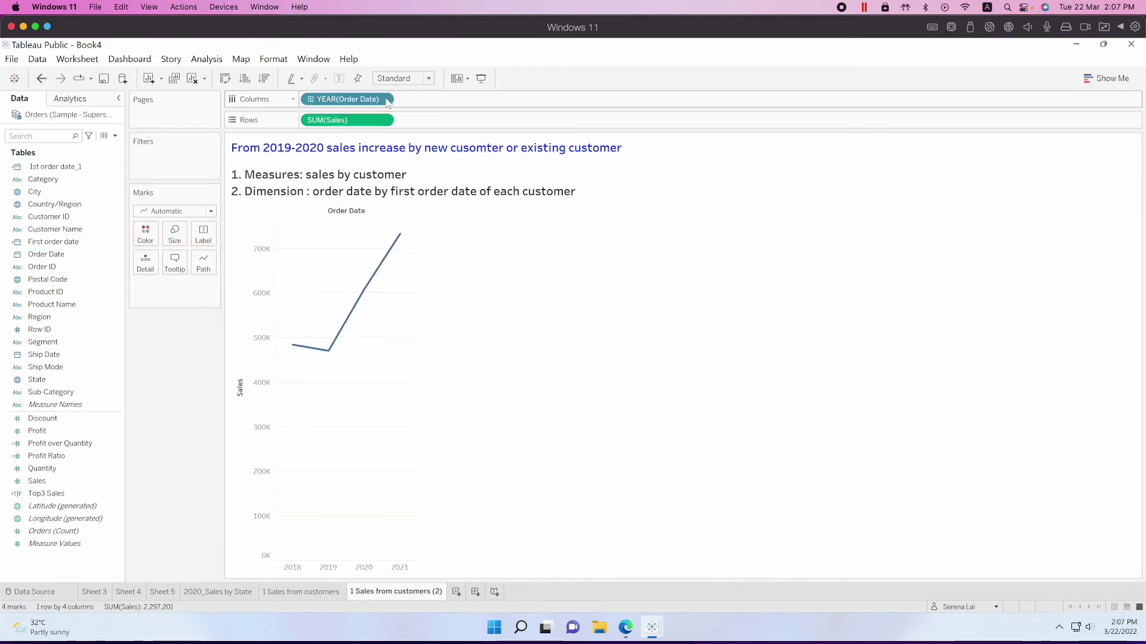
Turn the sales line into bars and swap them to vertical columns for 2018–2021.
{"action": "left_click", "coordinate": [1089, 79]}
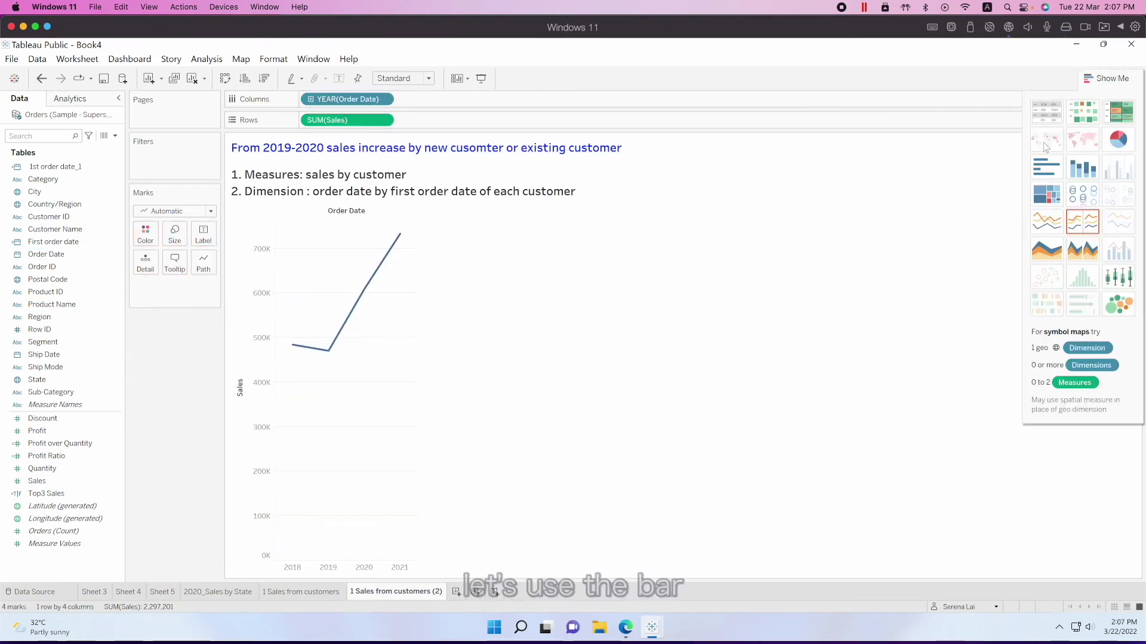
{"action": "left_click", "coordinate": [1046, 168]}
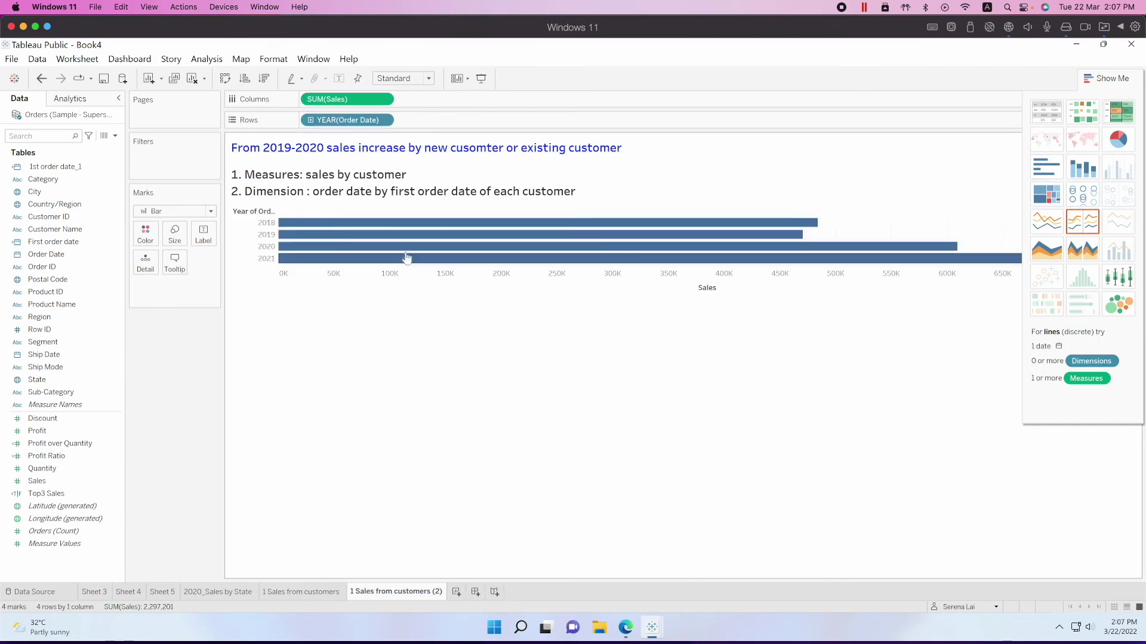
{"action": "left_click", "coordinate": [225, 79]}
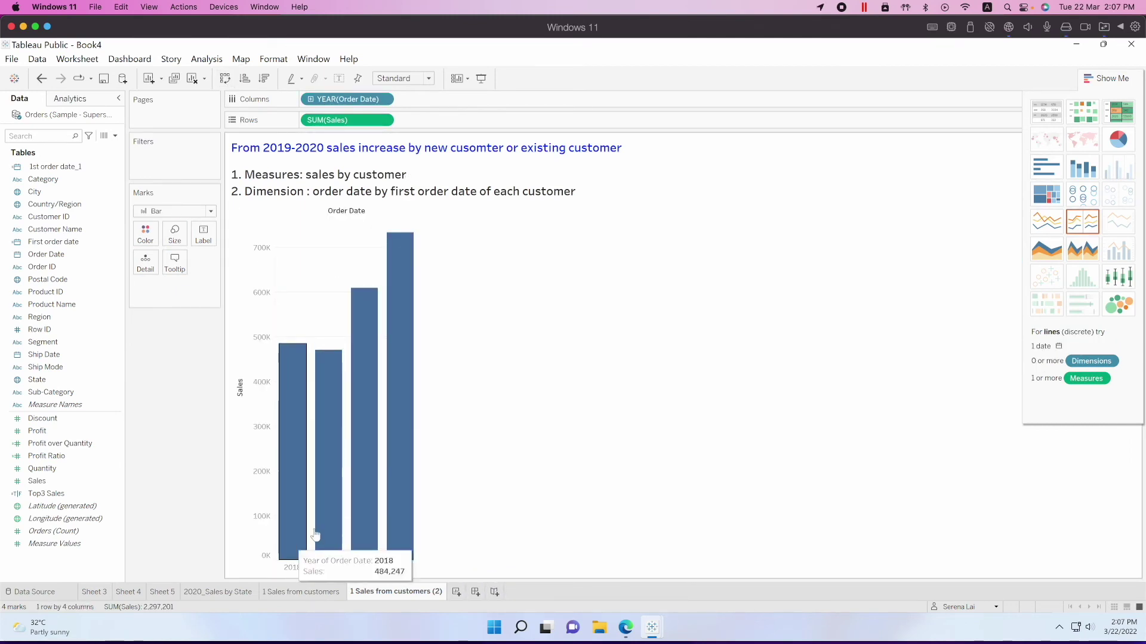
{"action": "mouse_move", "coordinate": [302, 395]}
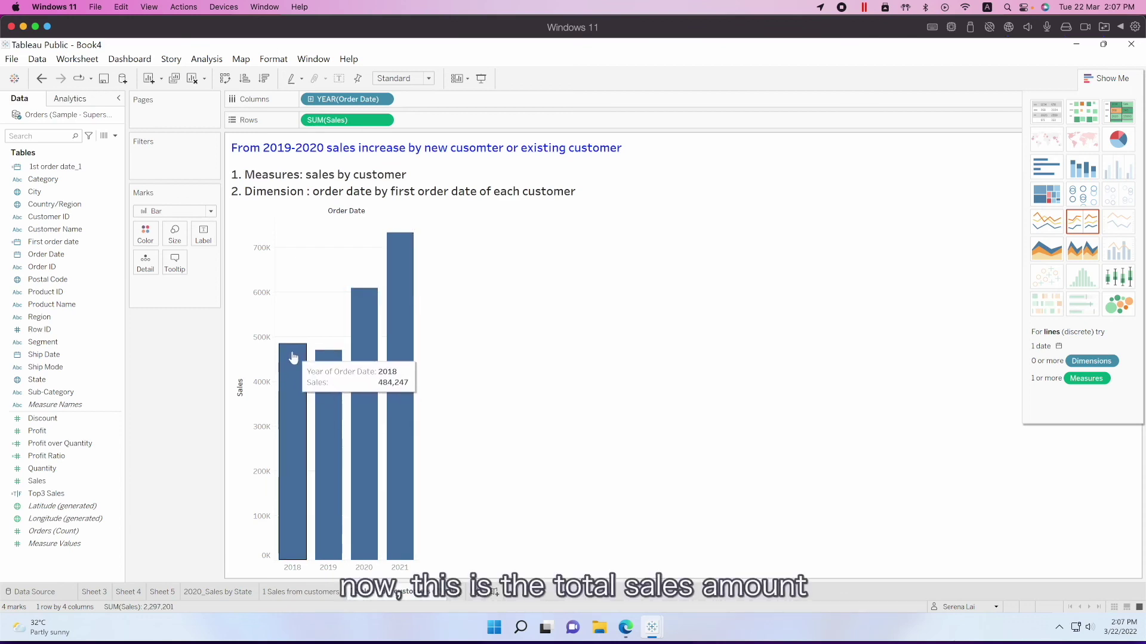
{"action": "mouse_move", "coordinate": [420, 375]}
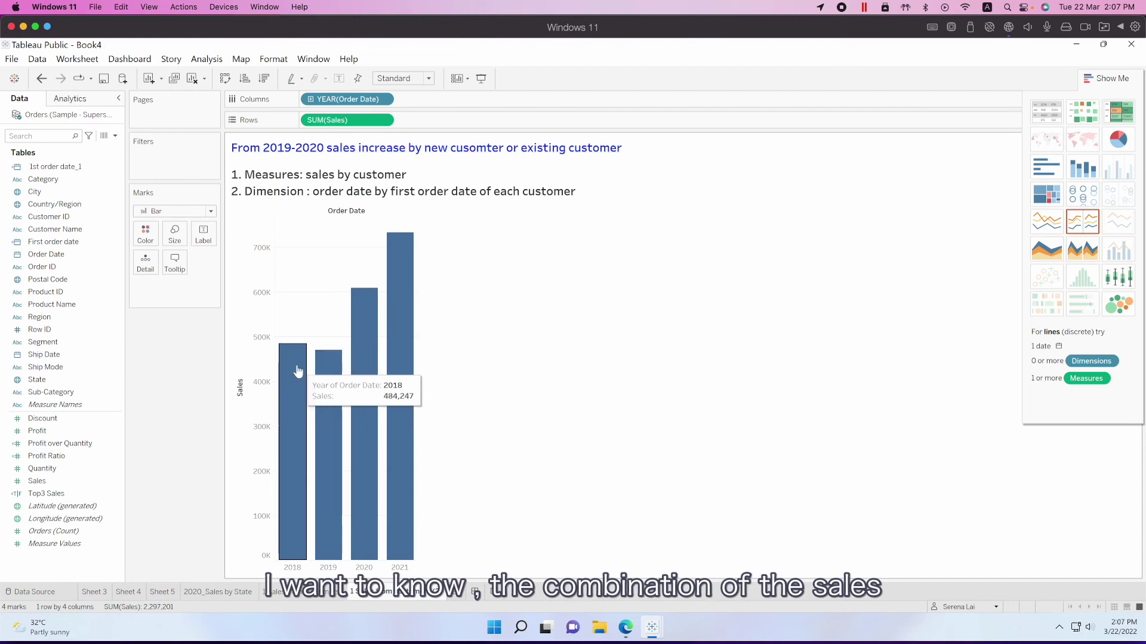
{"action": "mouse_move", "coordinate": [299, 366]}
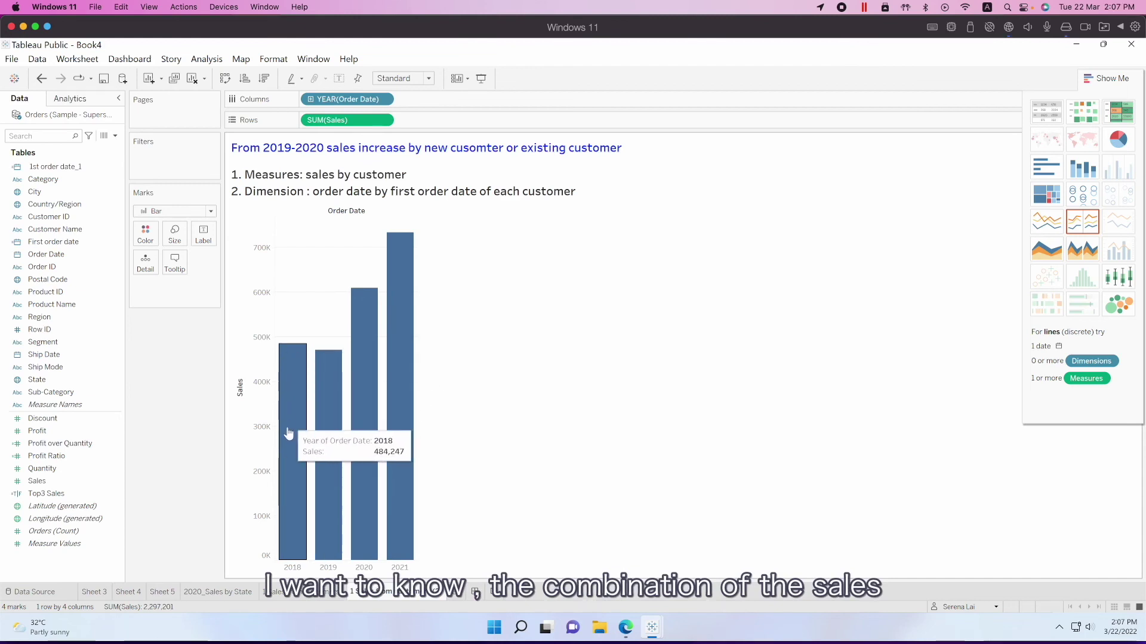
{"action": "left_click", "coordinate": [310, 592]}
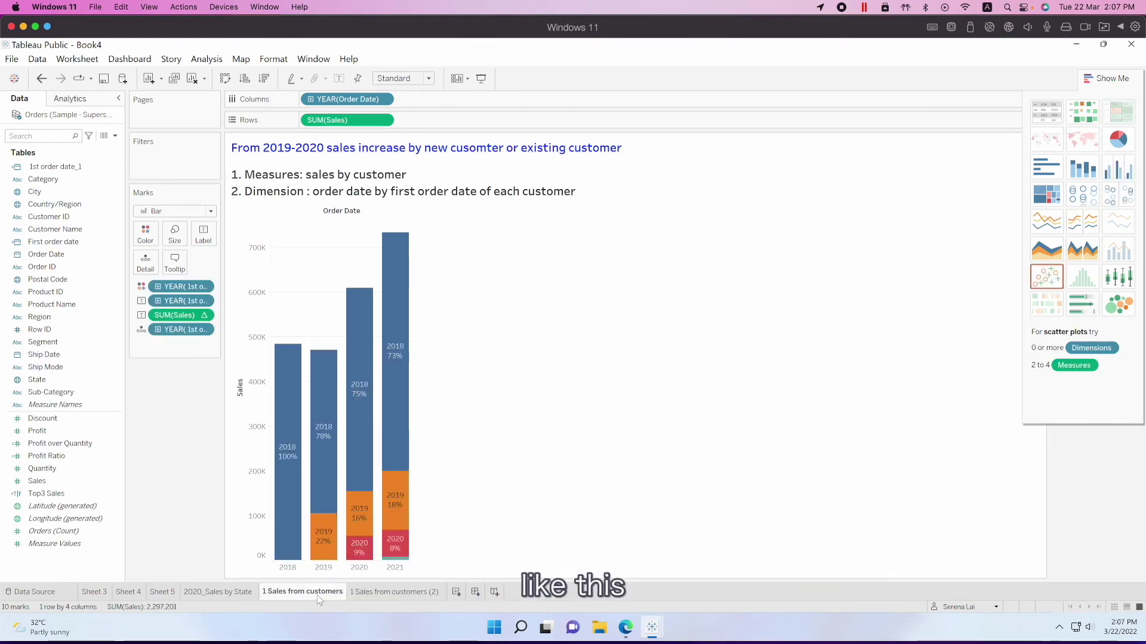
{"action": "mouse_move", "coordinate": [286, 456]}
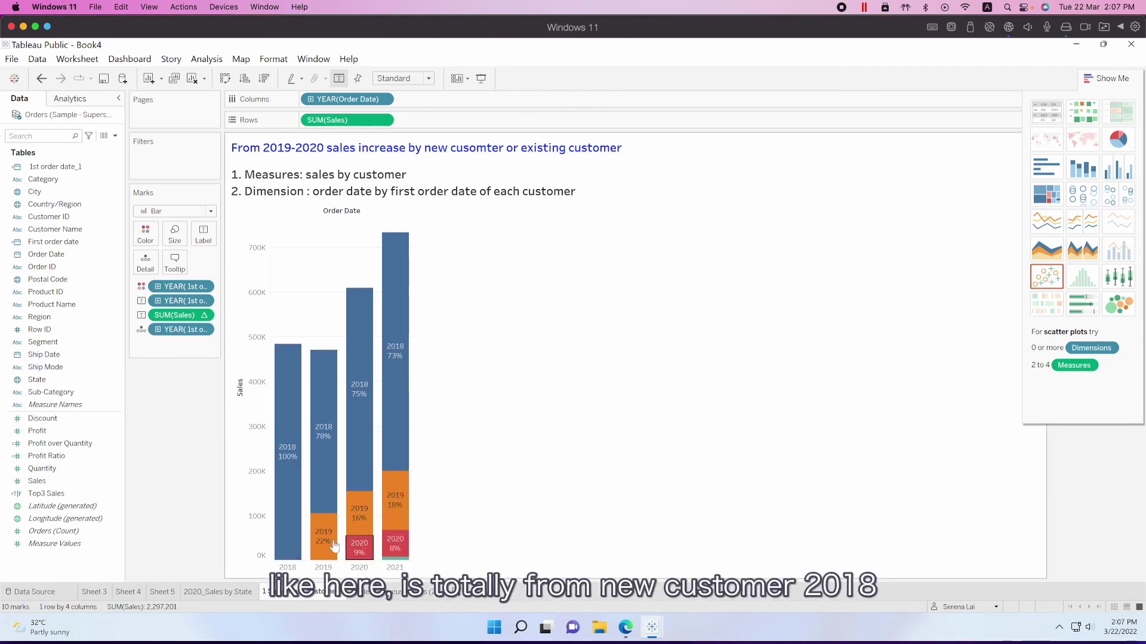
{"action": "mouse_move", "coordinate": [322, 538]}
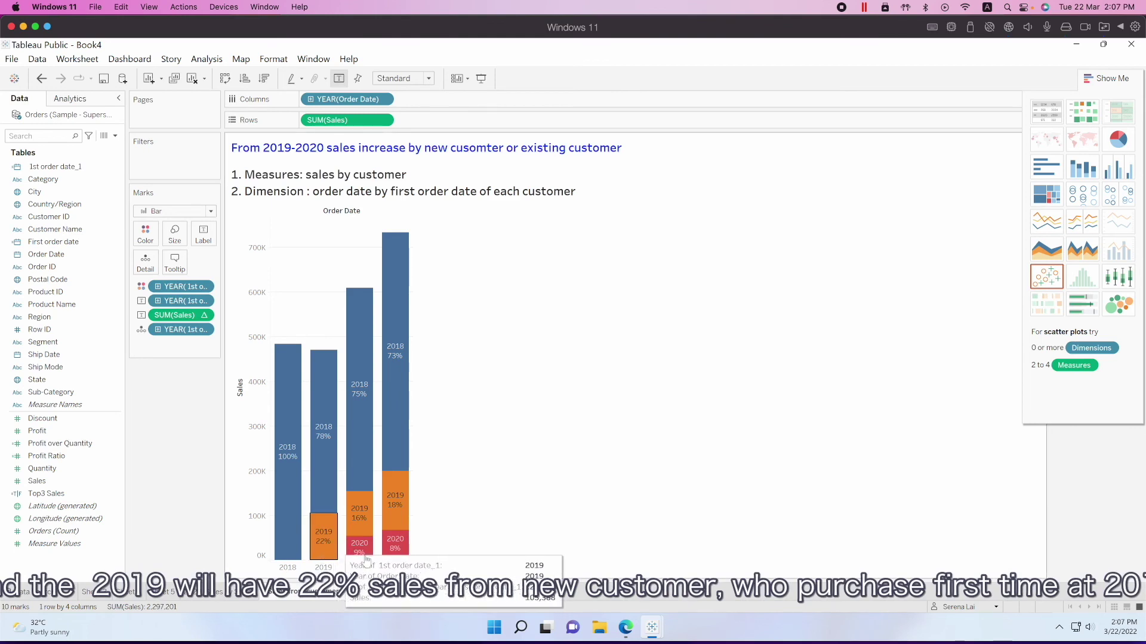
{"action": "key", "text": "ctrl+z"}
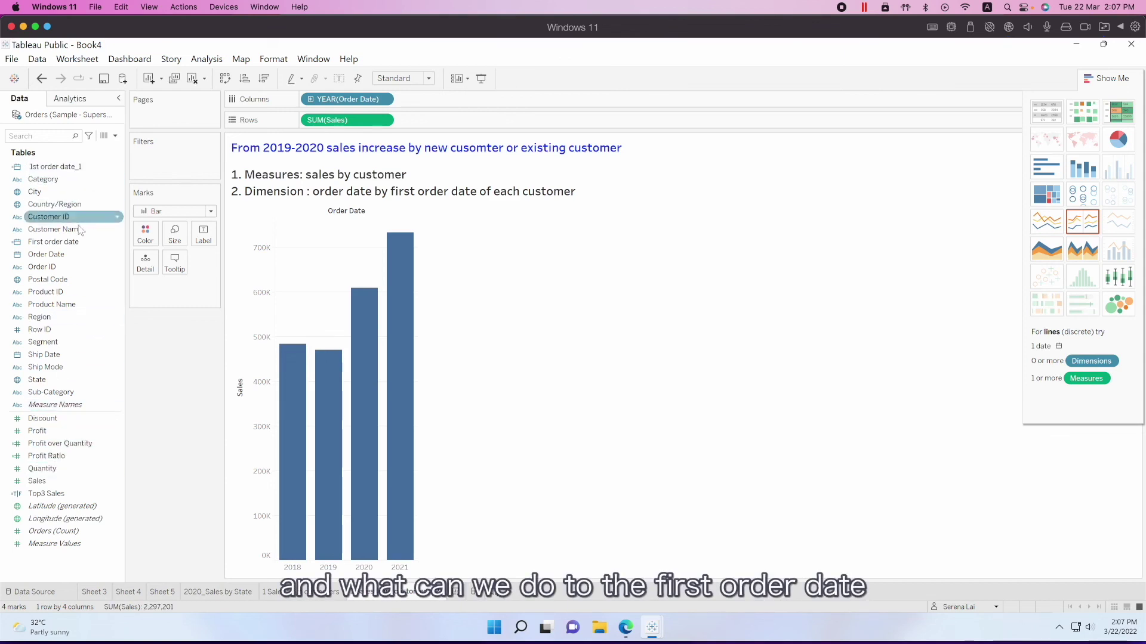
Colour the bars by First order date and label segments with first-order year and SUM(Sales).
{"action": "left_click_drag", "start_coordinate": [73, 244], "coordinate": [141, 239]}
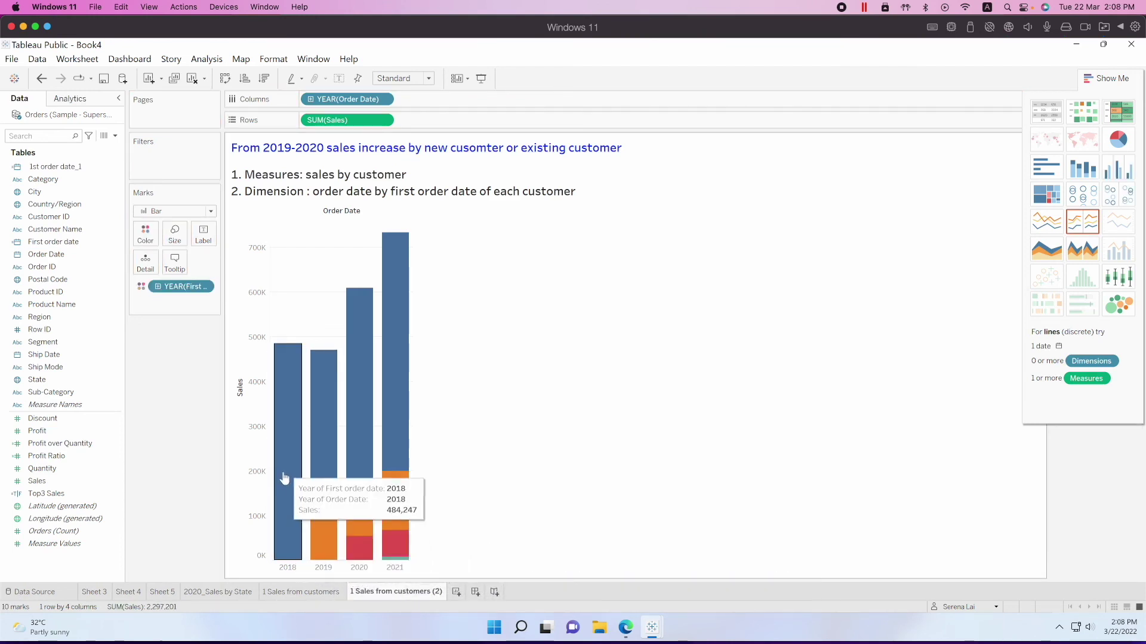
{"action": "left_click", "coordinate": [1121, 79]}
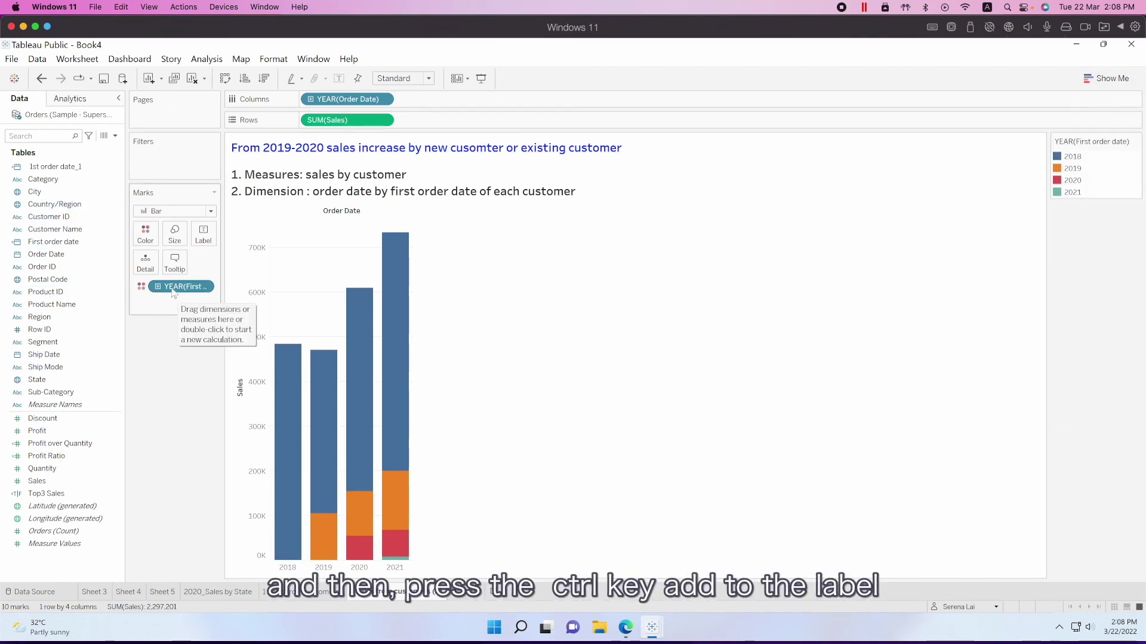
{"action": "left_click_drag", "start_coordinate": [173, 291], "coordinate": [204, 235]}
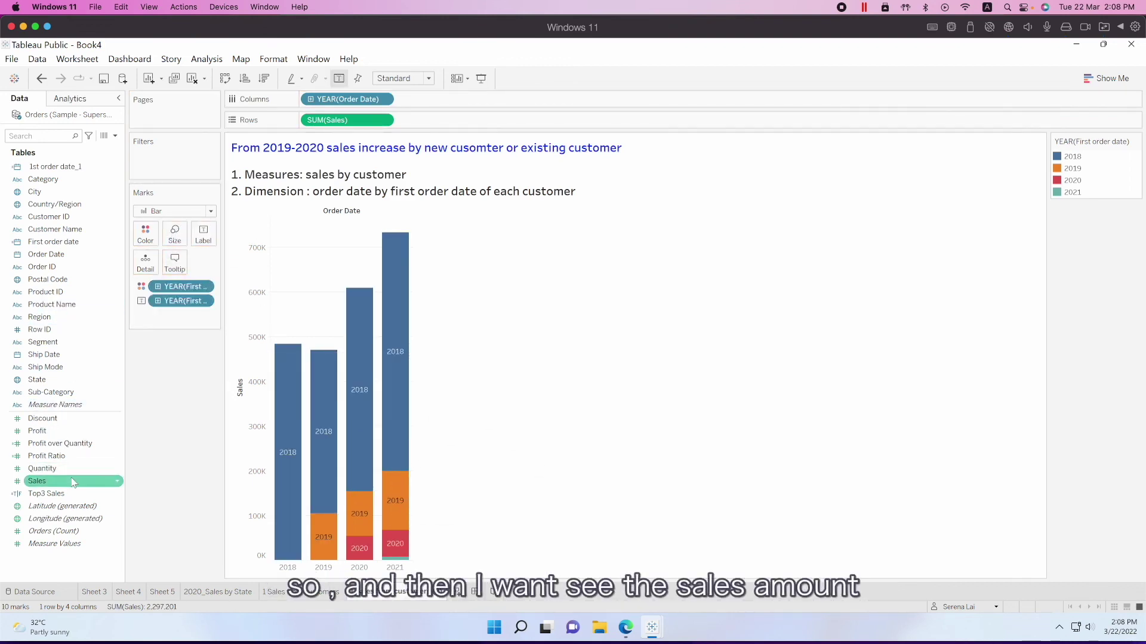
{"action": "left_click_drag", "start_coordinate": [74, 481], "coordinate": [209, 238]}
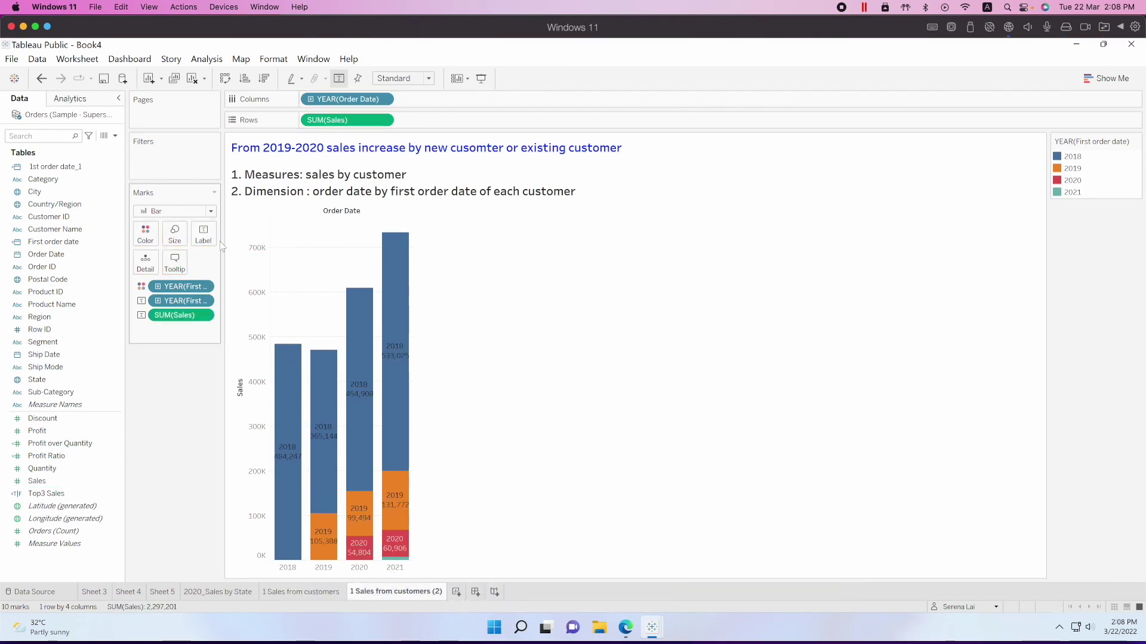
{"action": "mouse_move", "coordinate": [398, 353]}
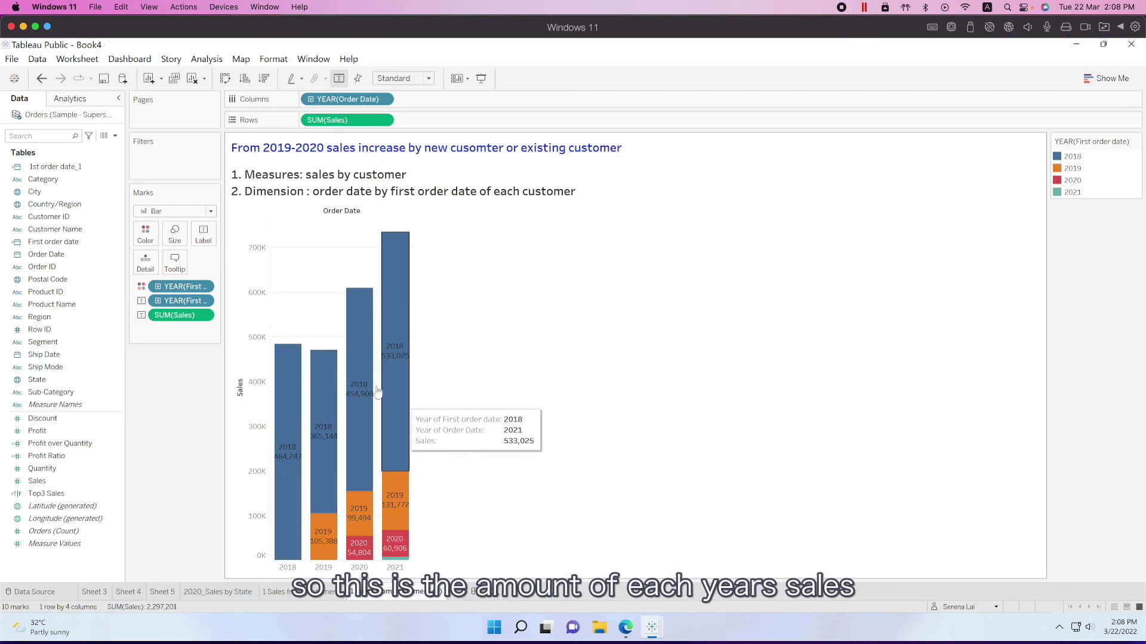
Turn the SUM(Sales) label into a Percent of Total quick table calculation.
{"action": "left_click", "coordinate": [203, 316]}
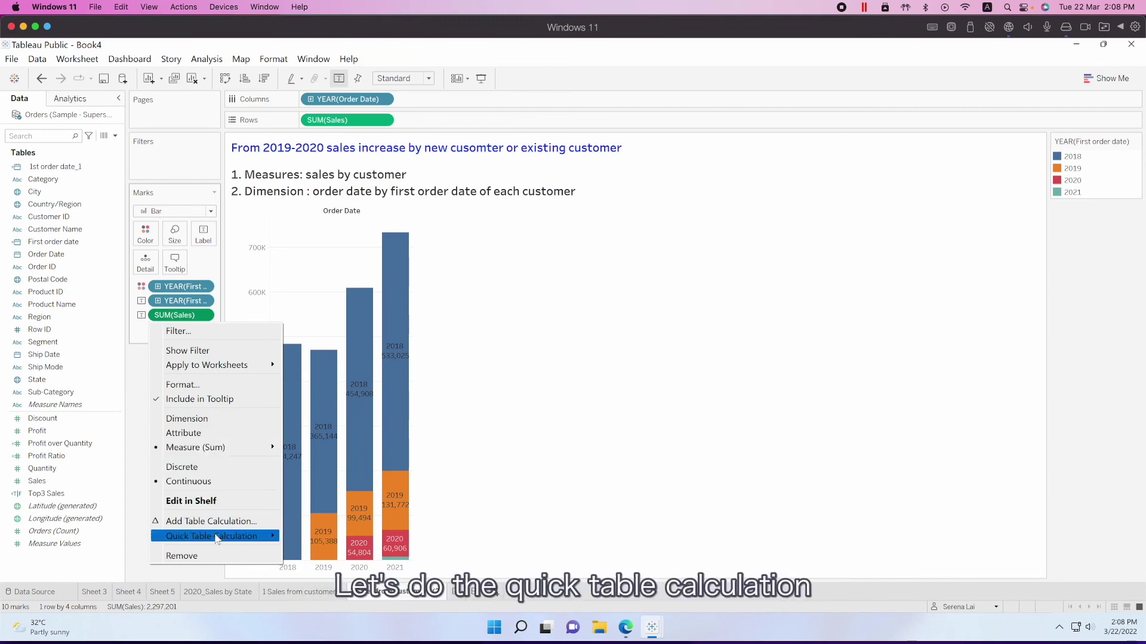
{"action": "mouse_move", "coordinate": [217, 537]}
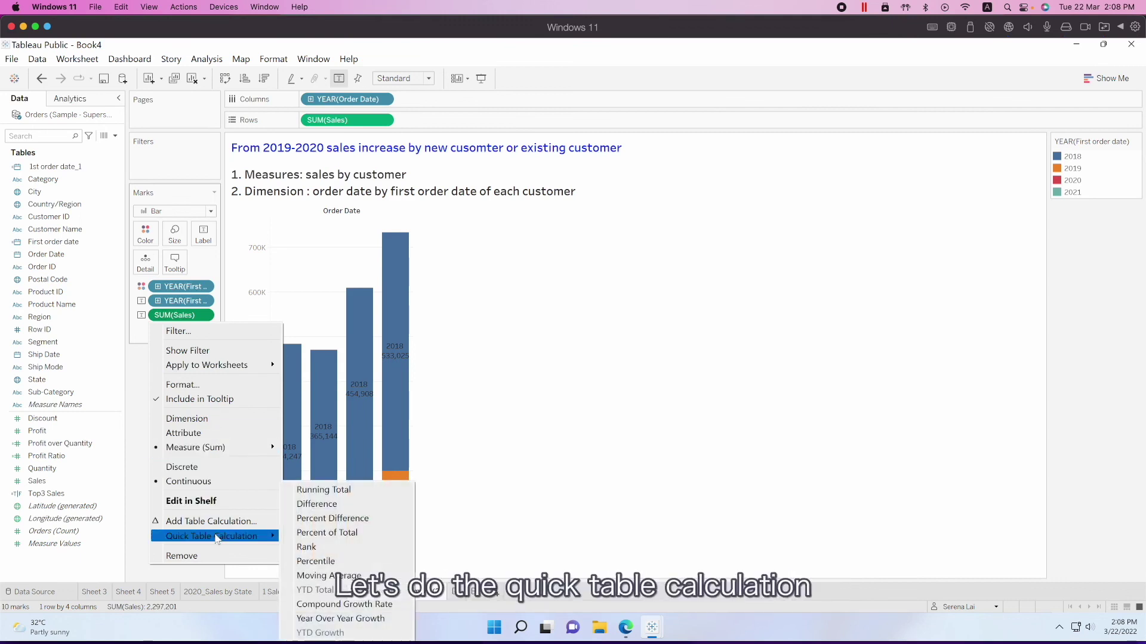
{"action": "left_click", "coordinate": [327, 533]}
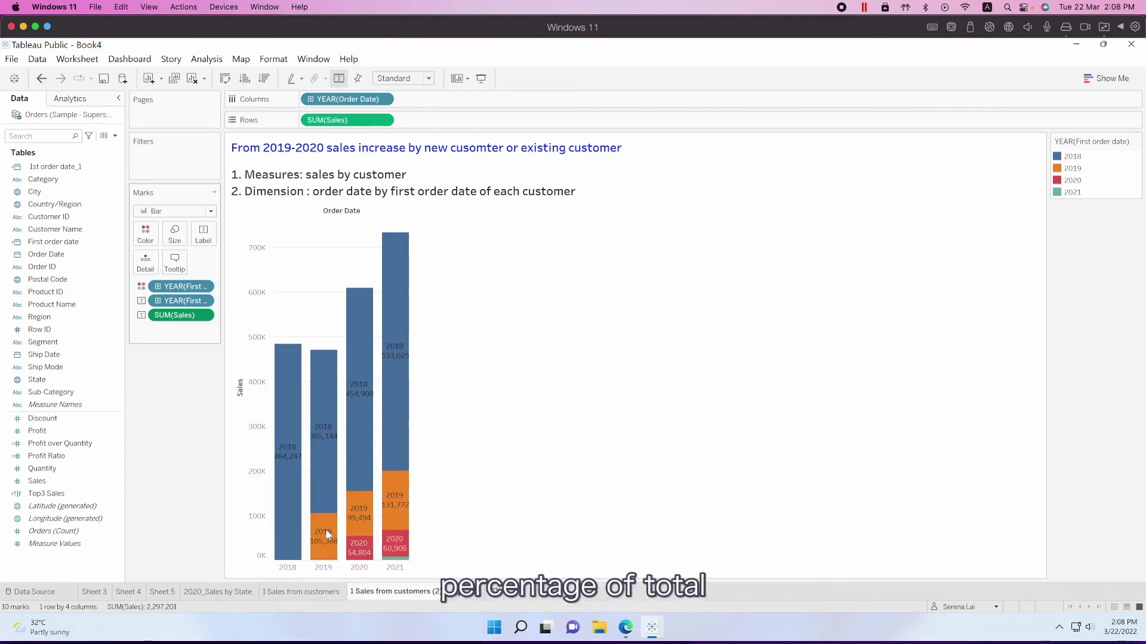
{"action": "mouse_move", "coordinate": [321, 537]}
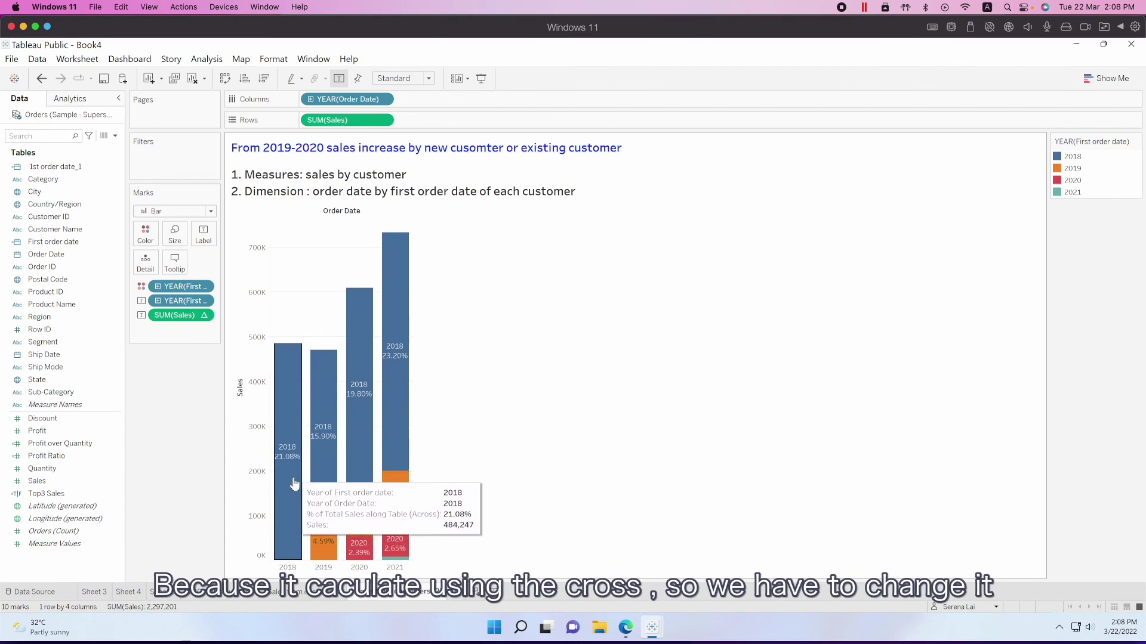
Set the percent calculation to compute using Table (down).
{"action": "left_click", "coordinate": [204, 317]}
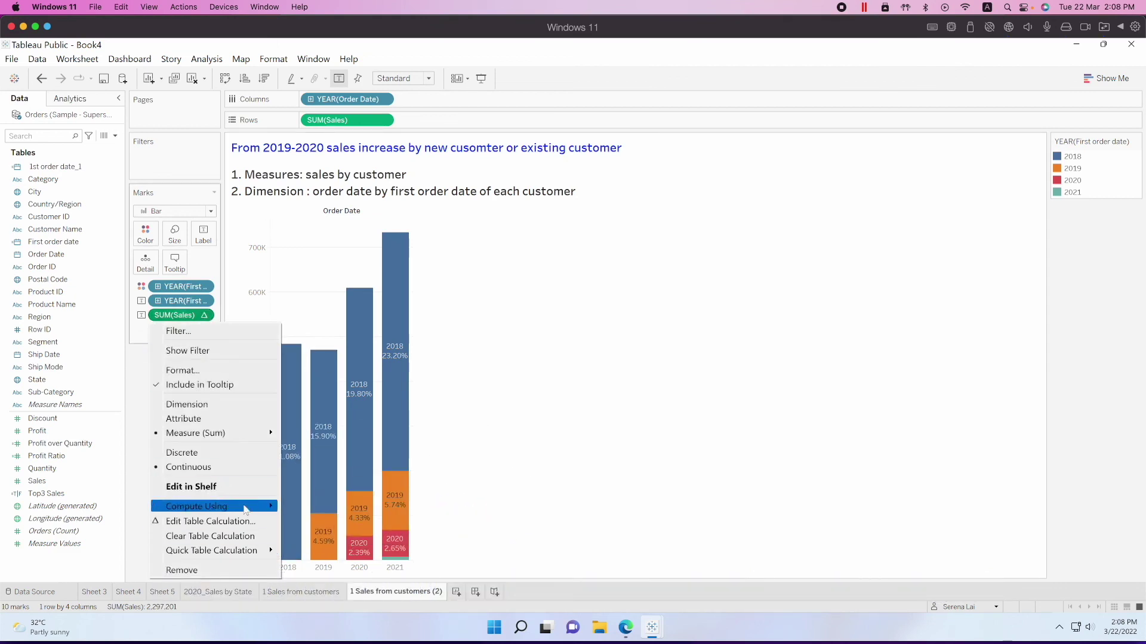
{"action": "mouse_move", "coordinate": [250, 507]}
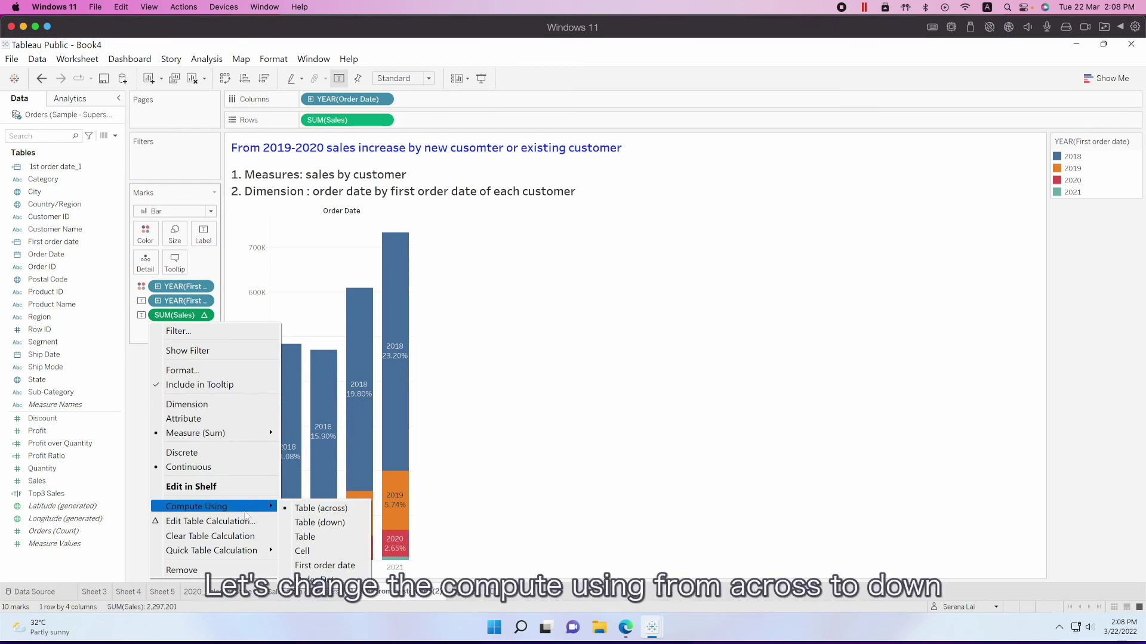
{"action": "left_click", "coordinate": [313, 524]}
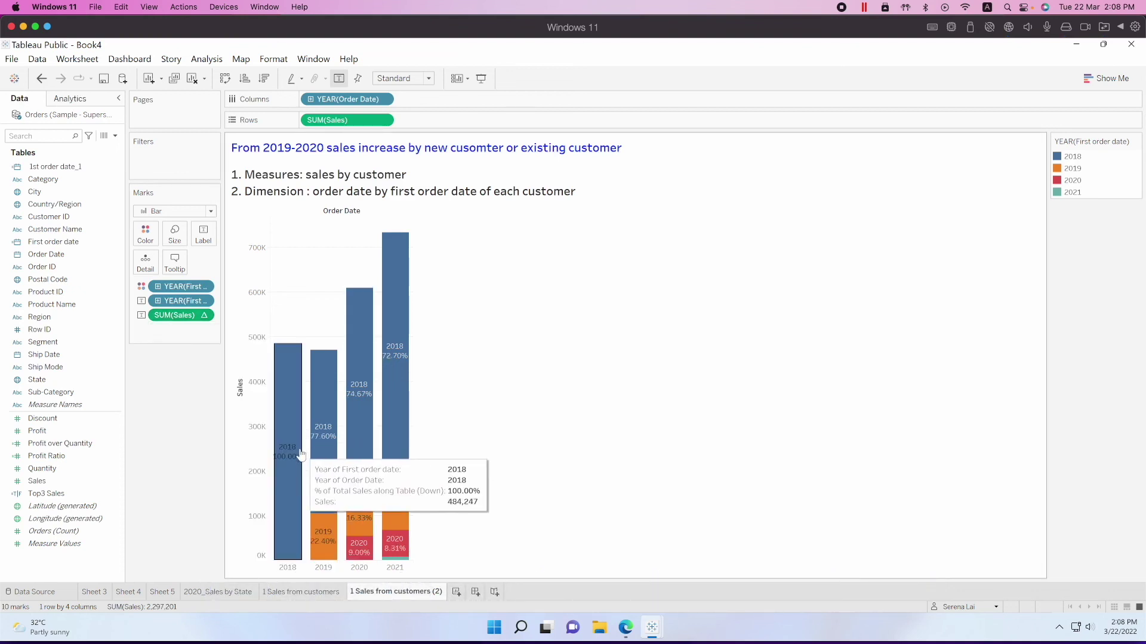
{"action": "mouse_move", "coordinate": [329, 557]}
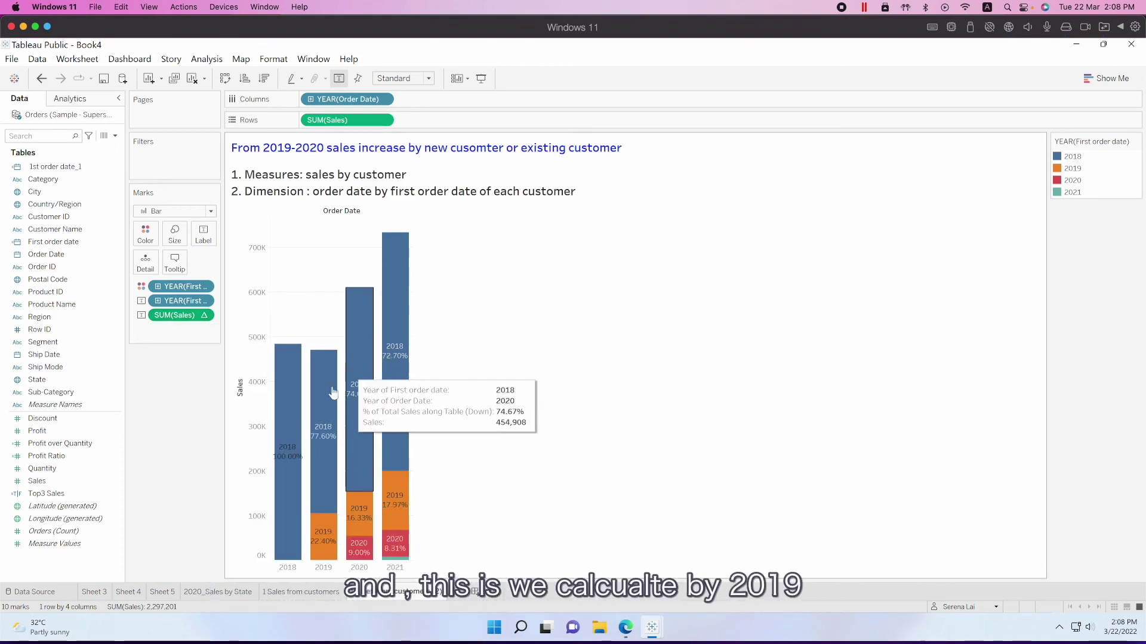
Check the percent labels on each segment and reopen the sales measure options to reformat them.
{"action": "mouse_move", "coordinate": [324, 354]}
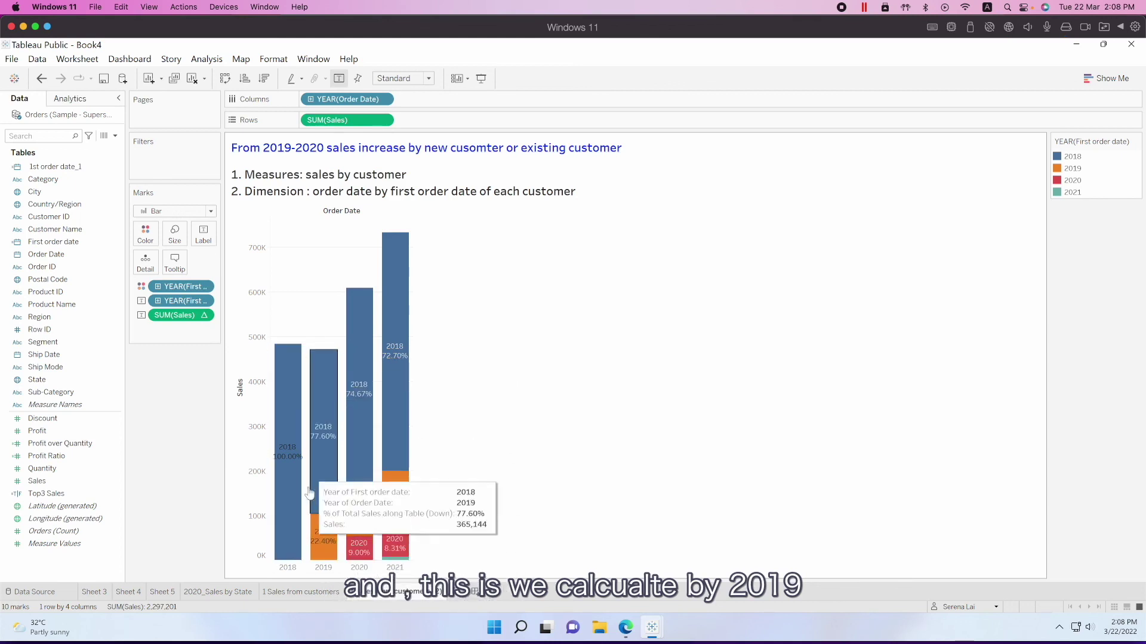
{"action": "mouse_move", "coordinate": [361, 391]}
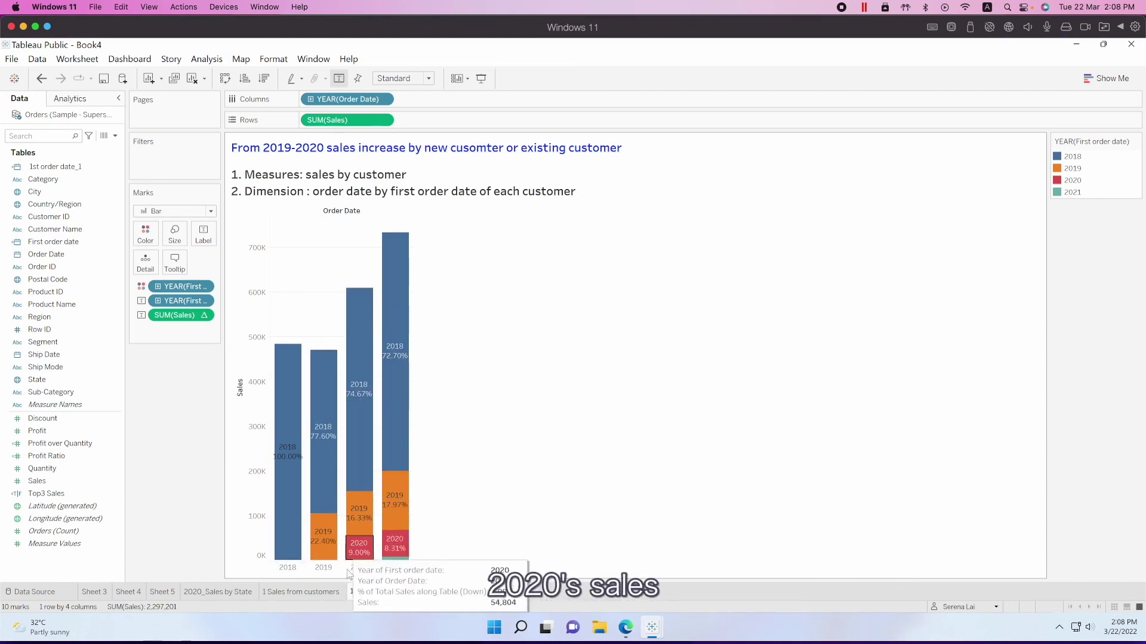
{"action": "mouse_move", "coordinate": [327, 412]}
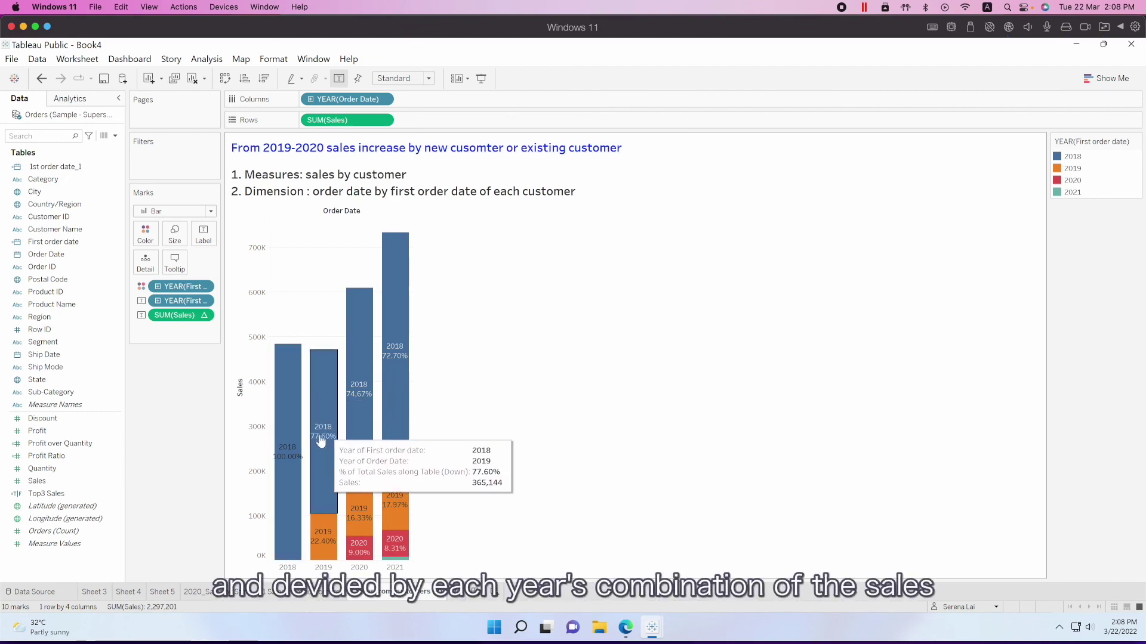
{"action": "mouse_move", "coordinate": [328, 537]}
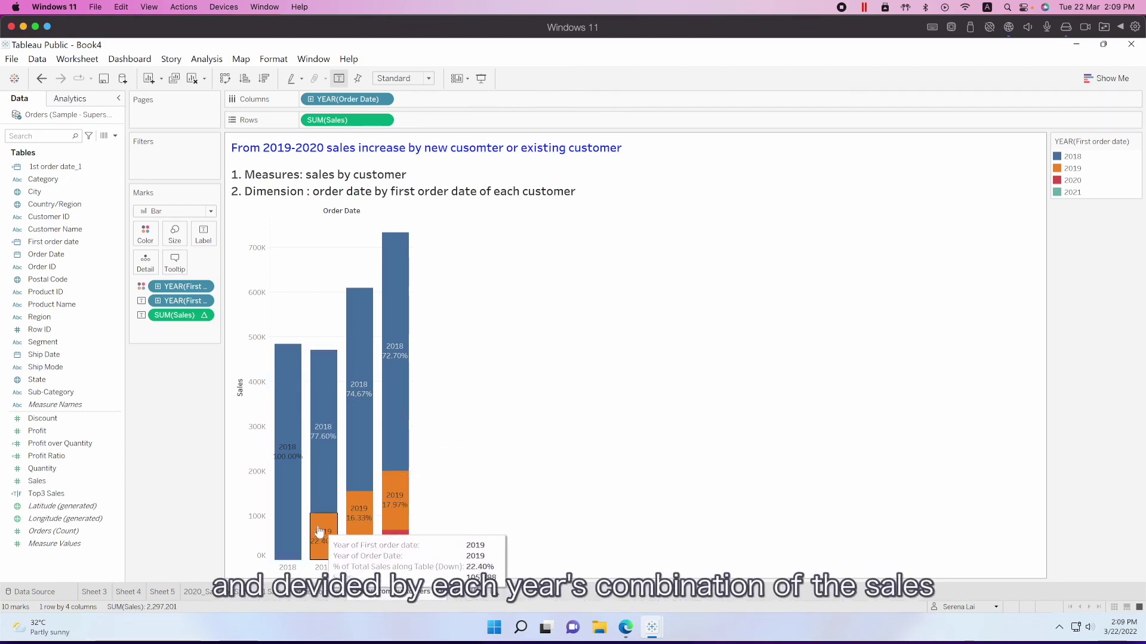
{"action": "mouse_move", "coordinate": [319, 485]}
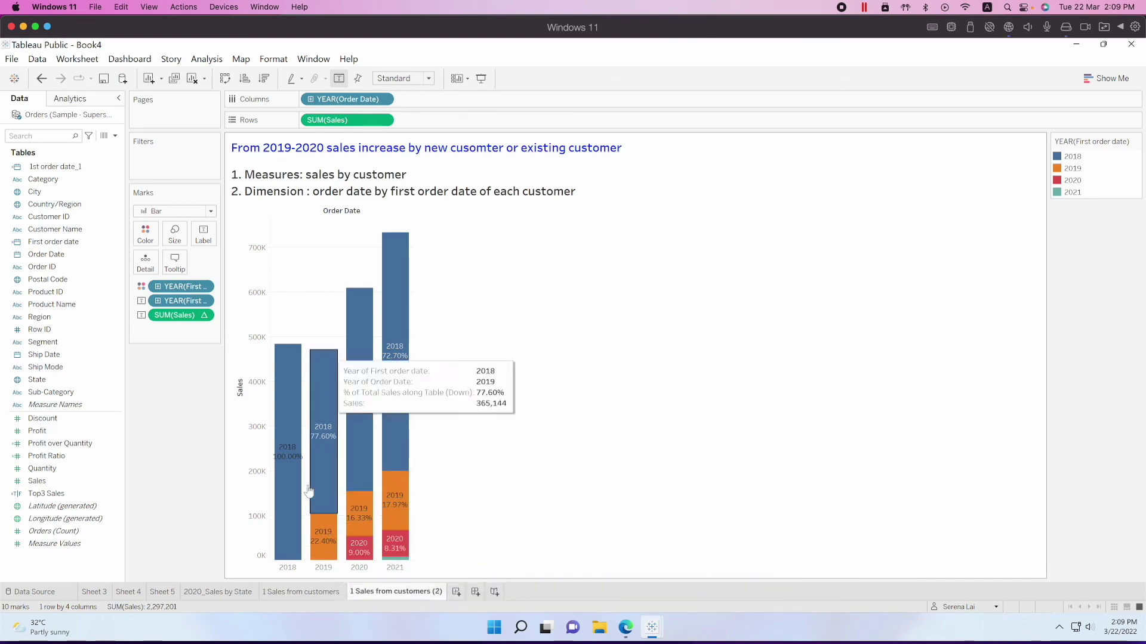
{"action": "mouse_move", "coordinate": [331, 453]}
{"action": "mouse_move", "coordinate": [291, 467]}
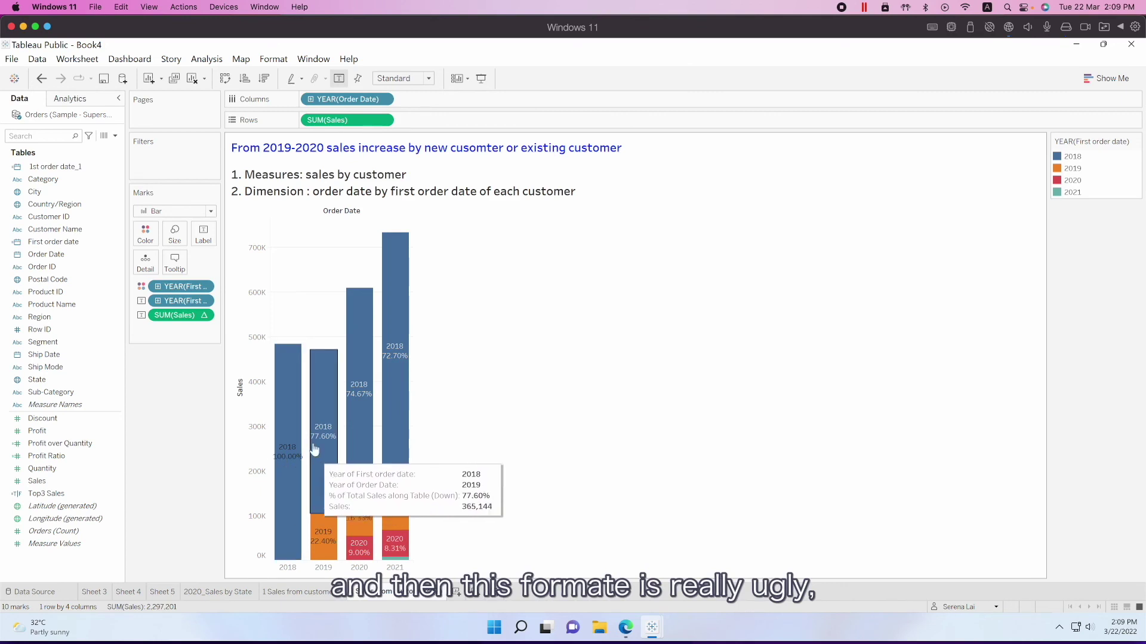
{"action": "left_click", "coordinate": [203, 315]}
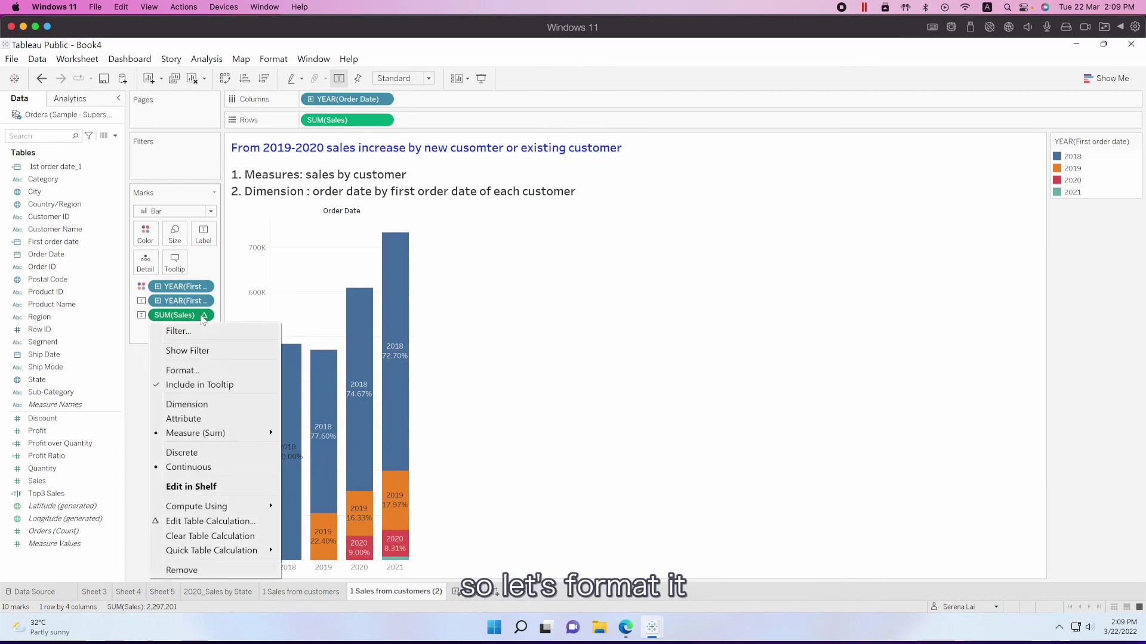